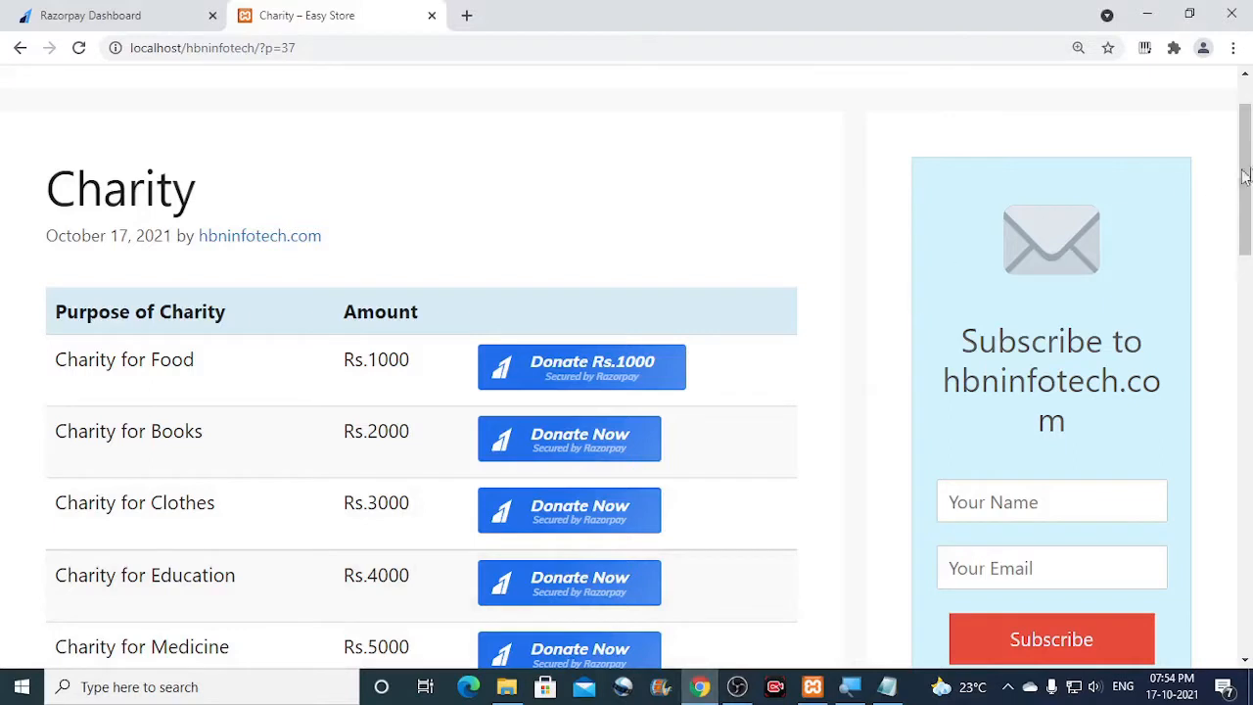
pyautogui.moveTo(1246, 144); pyautogui.dragTo(1249, 182)
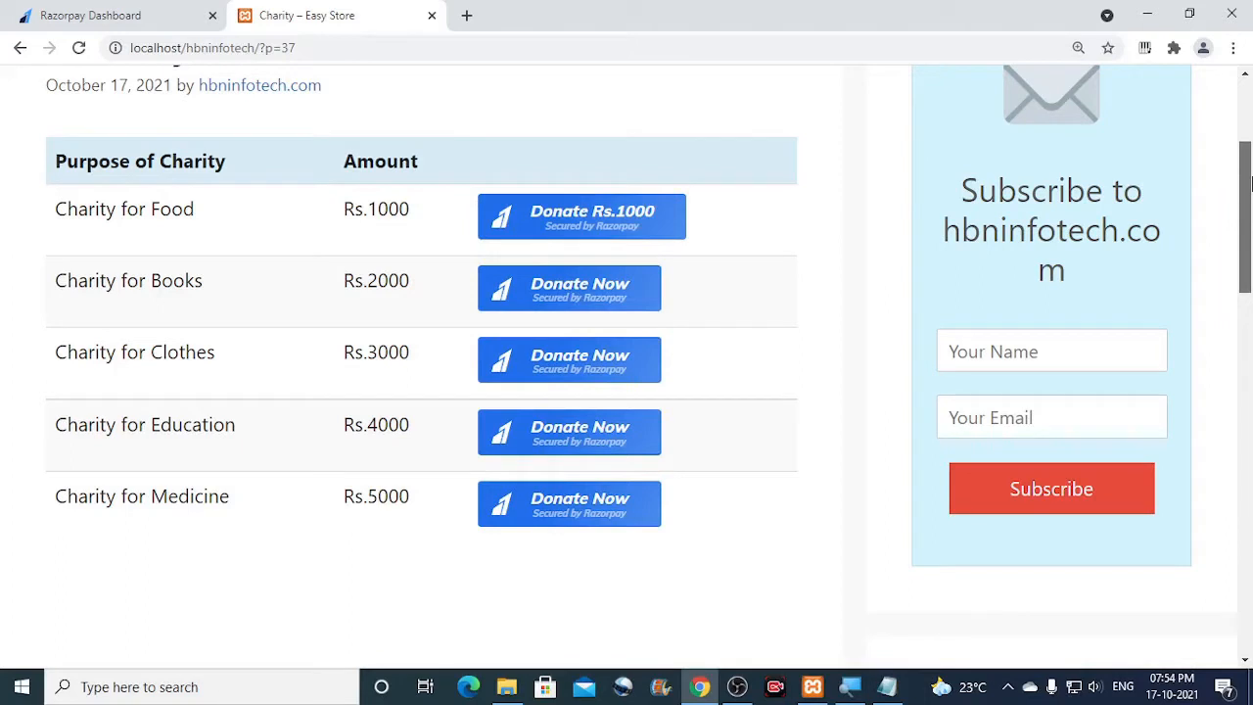
pyautogui.moveTo(1248, 181)
pyautogui.mouseDown()
pyautogui.moveTo(1249, 332)
pyautogui.moveTo(1249, 190)
pyautogui.mouseUp()
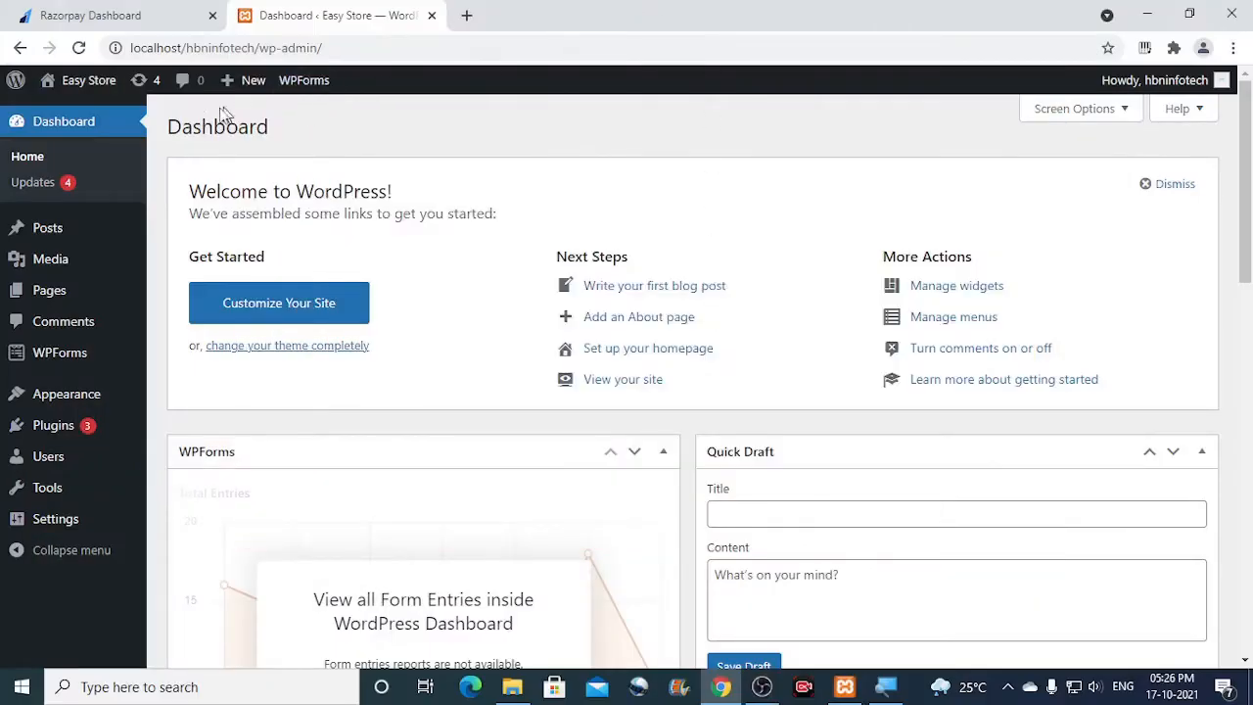
# Step: Search for "tablepress" among the plugins available to add to the WordPress site
pyautogui.moveTo(53, 434)
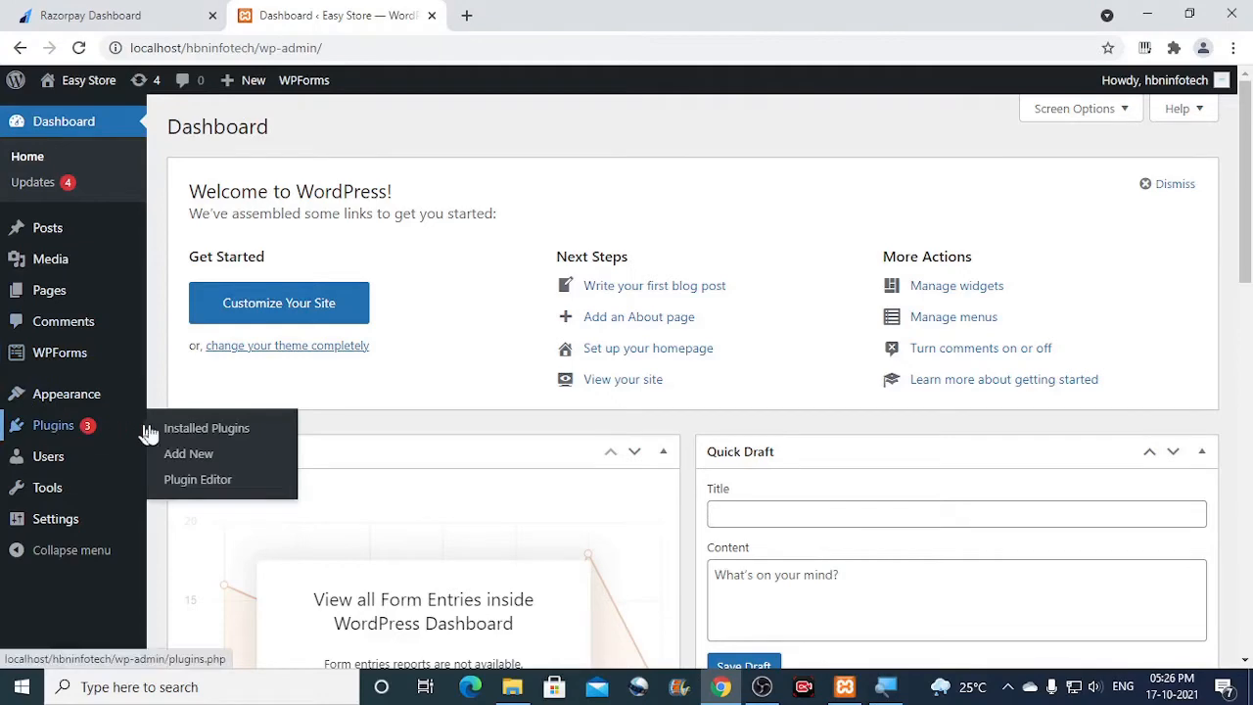
pyautogui.click(223, 463)
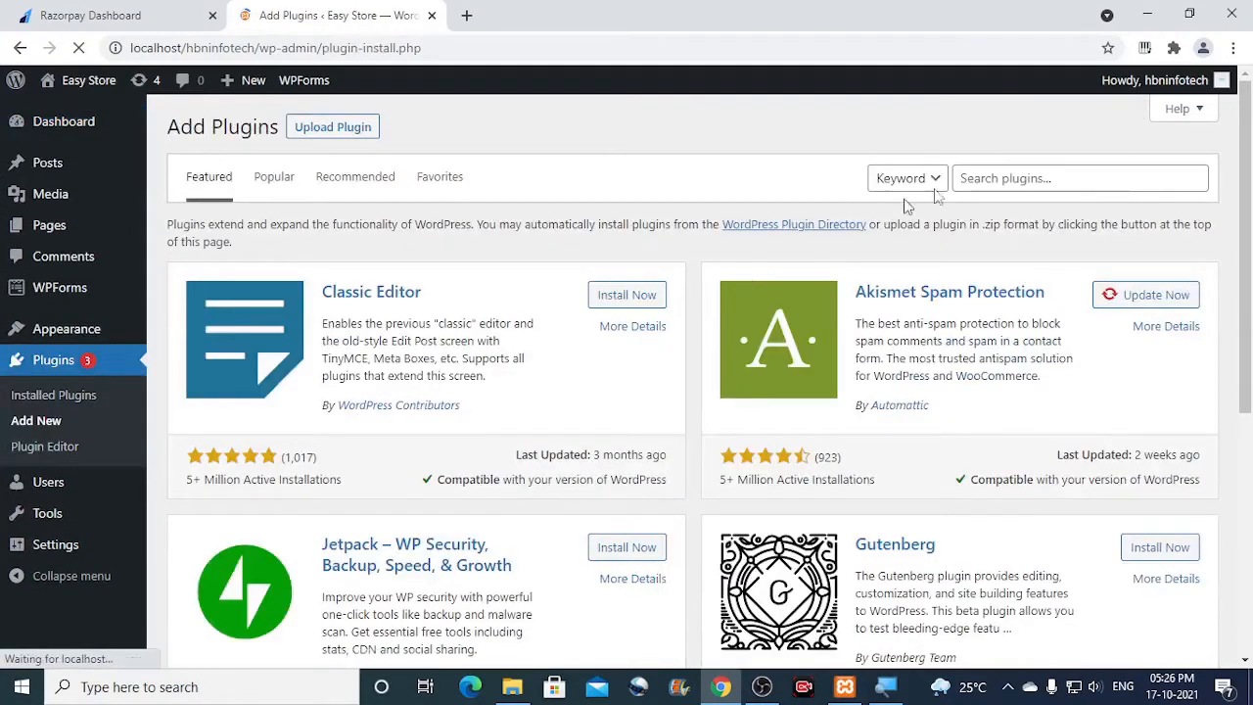
pyautogui.click(1087, 178)
pyautogui.scroll(3, 1087, 179)
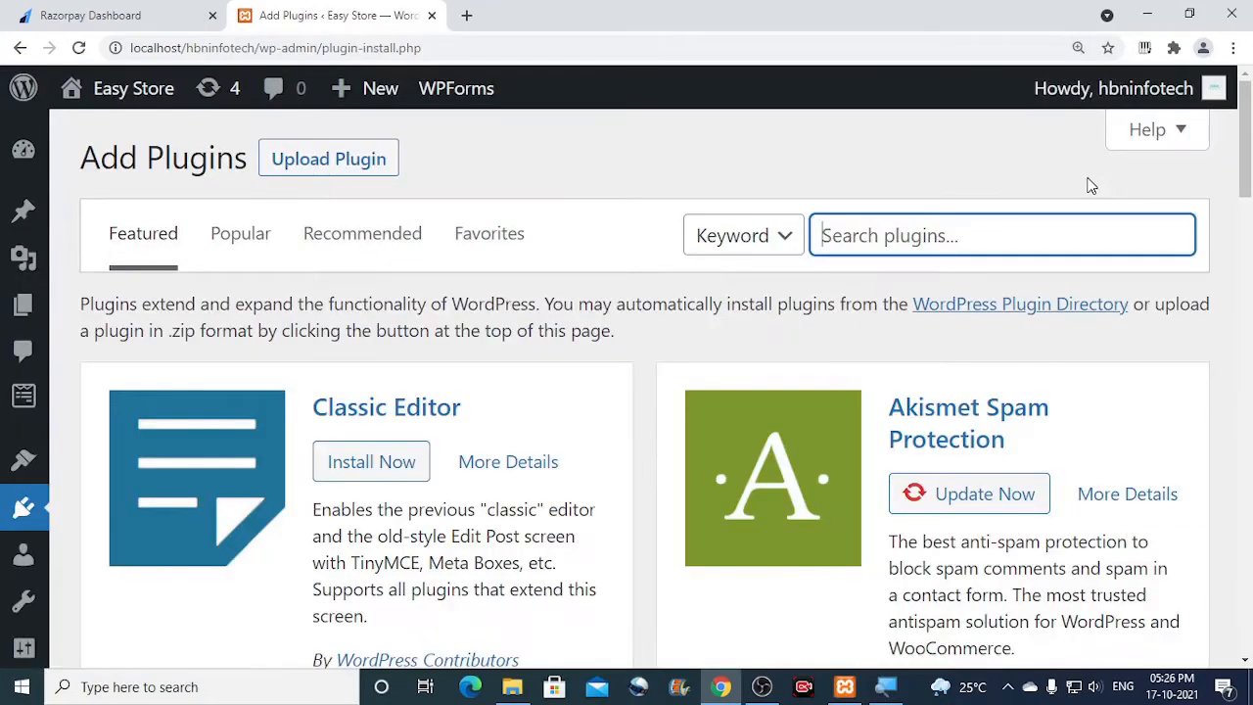
pyautogui.write('ta')
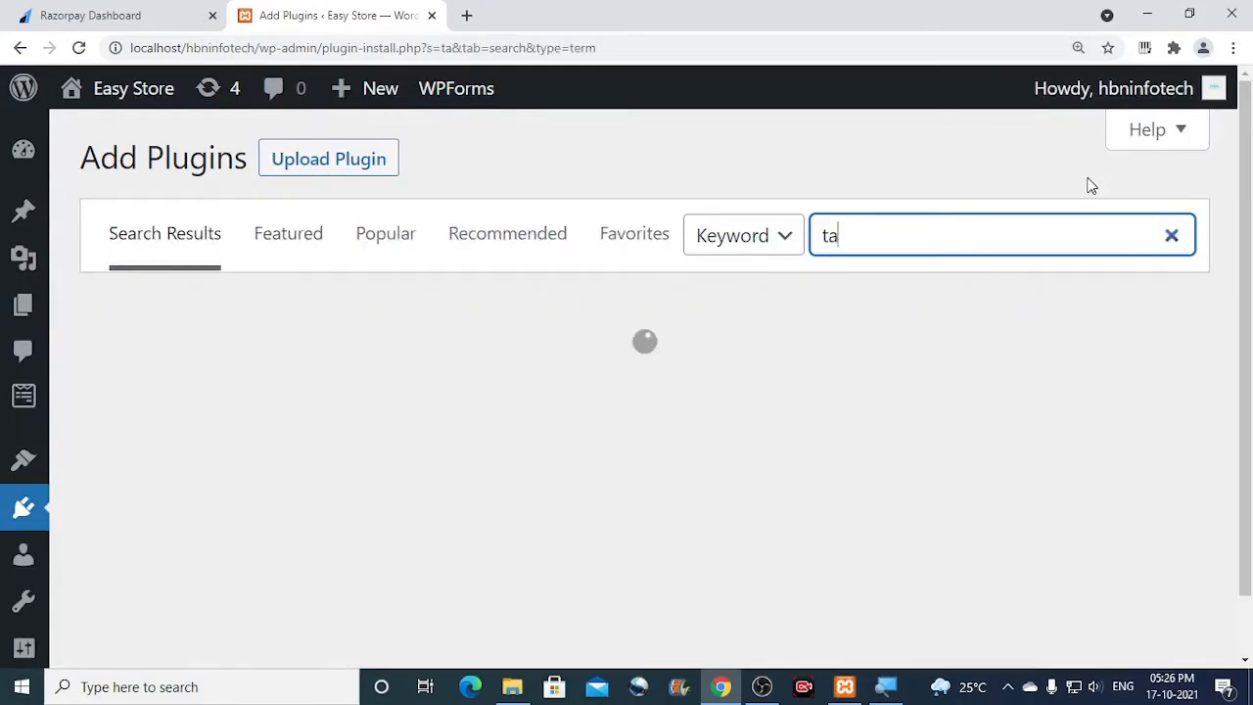
pyautogui.write('ble')
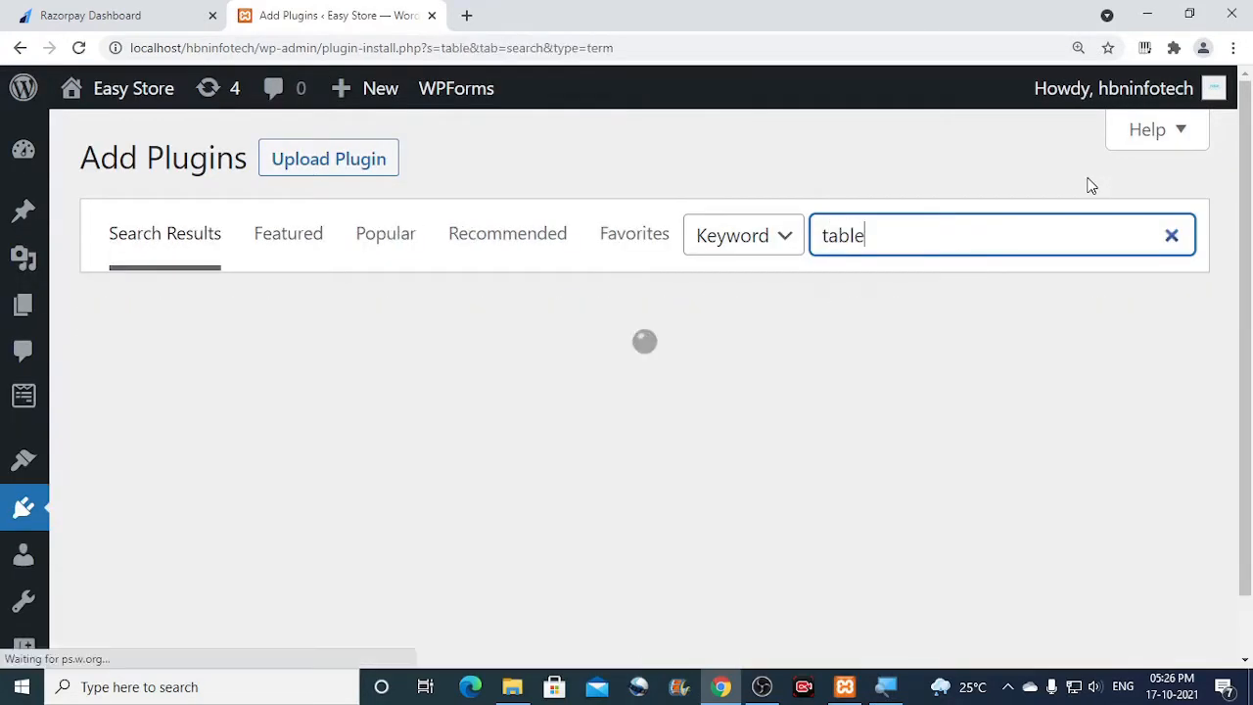
pyautogui.write('press')
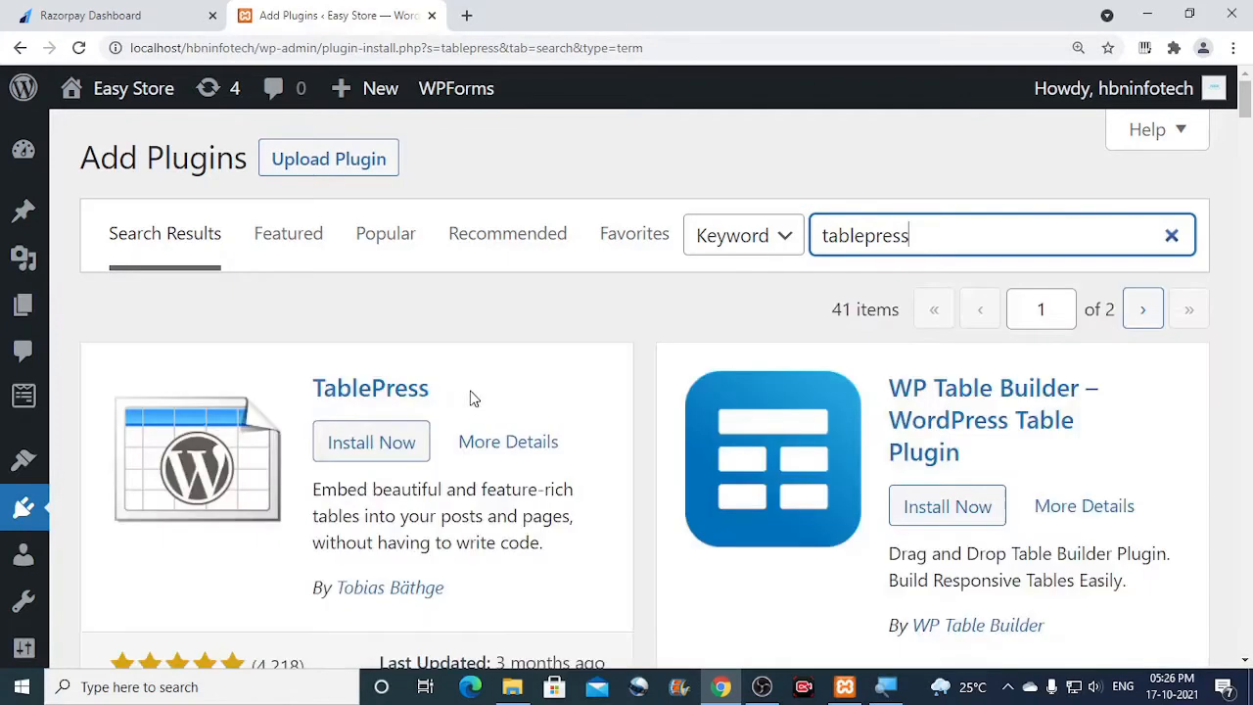
# Step: Install and activate the TablePress plugin
pyautogui.scroll(-1, 409, 442)
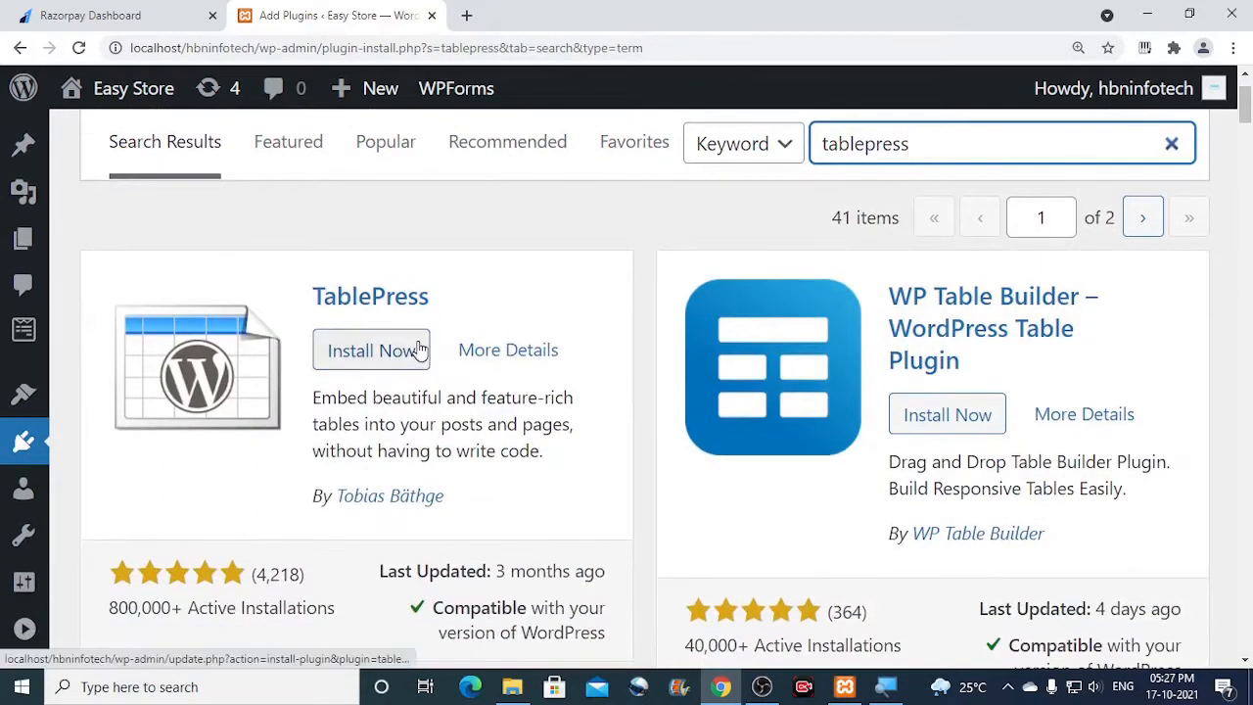
pyautogui.click(422, 349)
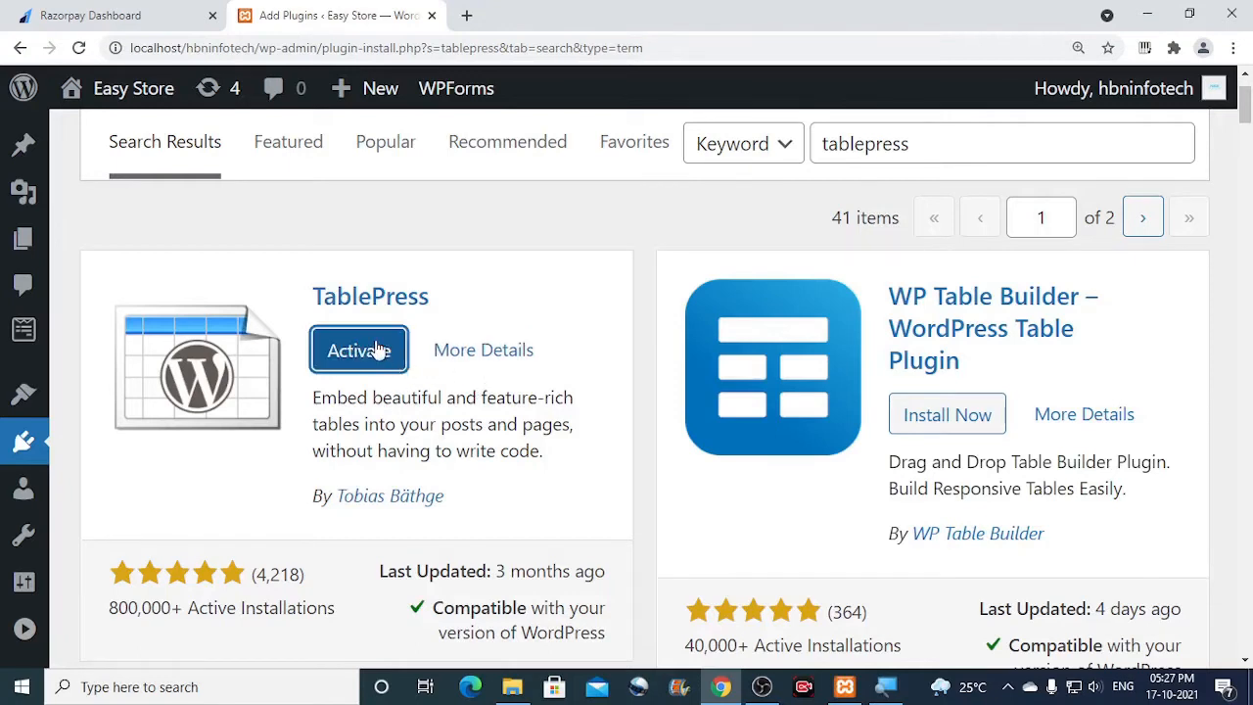
pyautogui.click(390, 347)
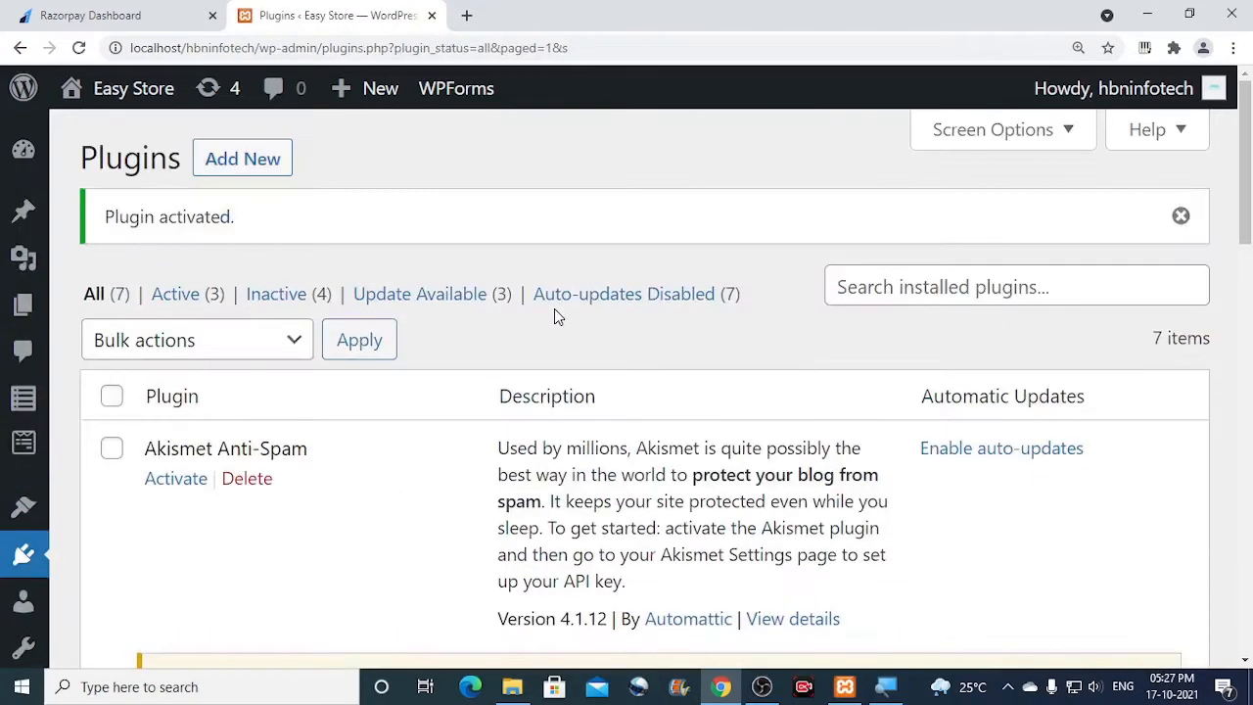
pyautogui.hotkey('ctrl', '-')
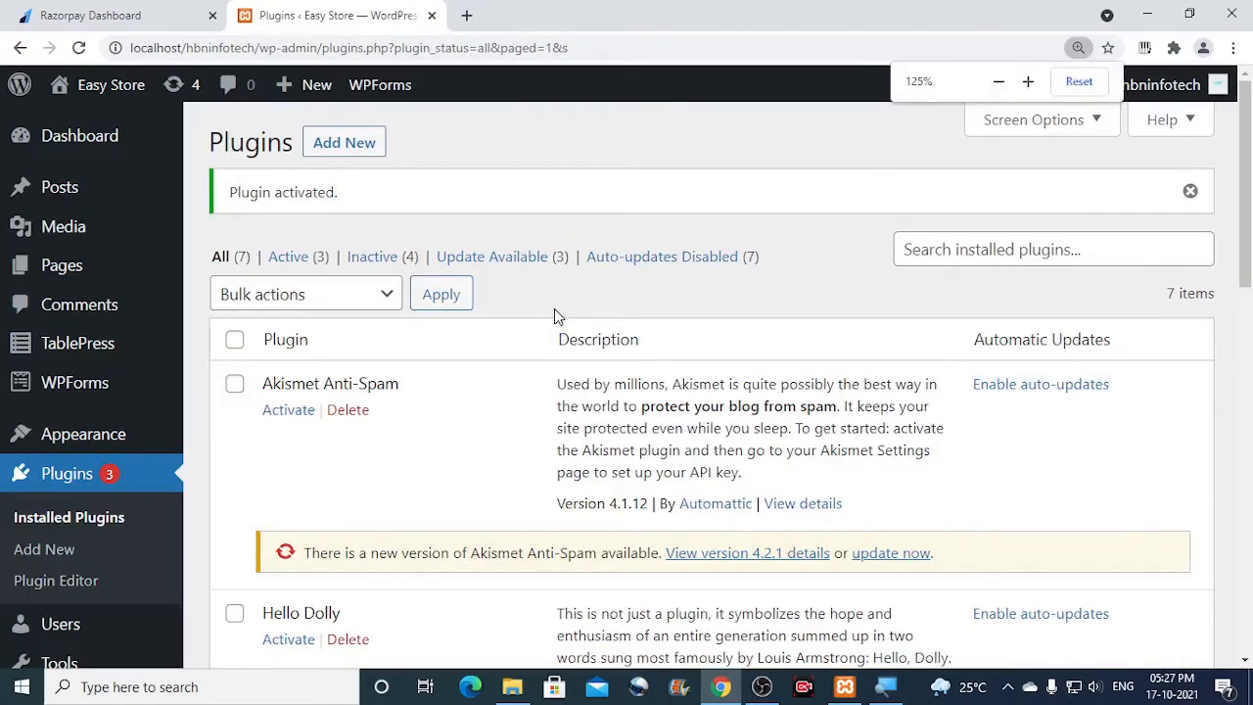
pyautogui.hotkey('ctrl', '-')
pyautogui.hotkey('ctrl', '-')
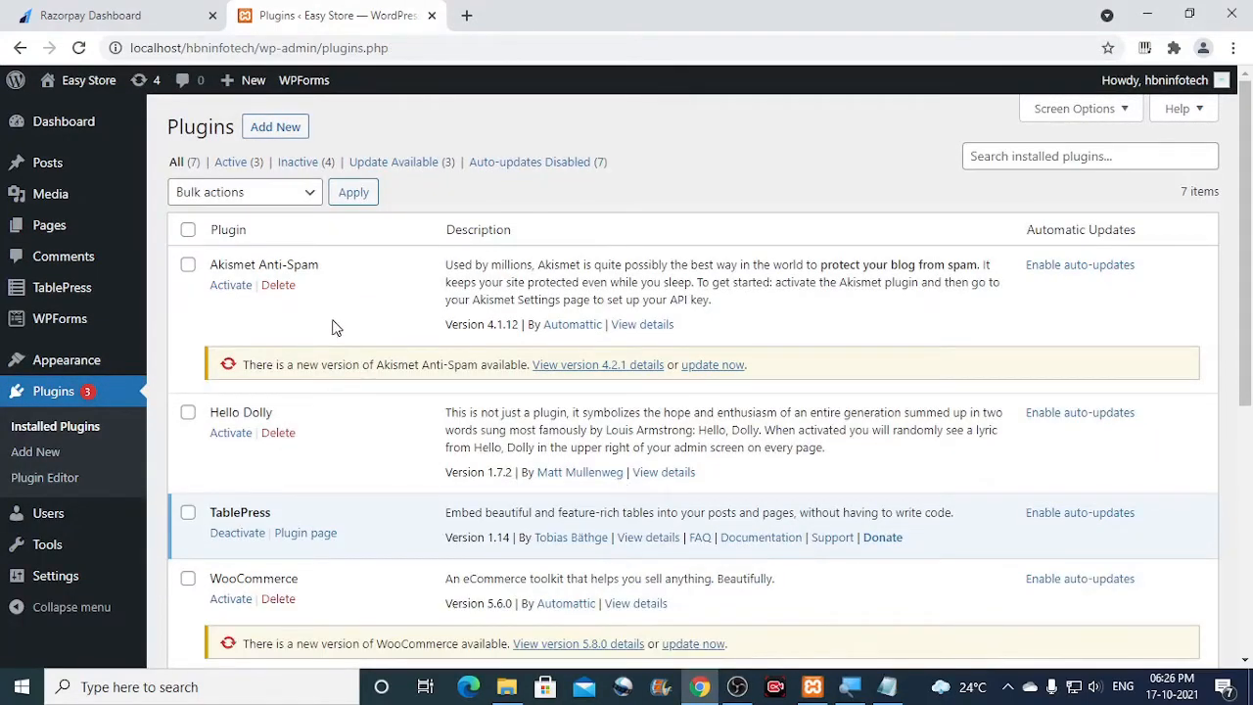
# Step: Start a new TablePress table and name it Charity
pyautogui.moveTo(57, 296)
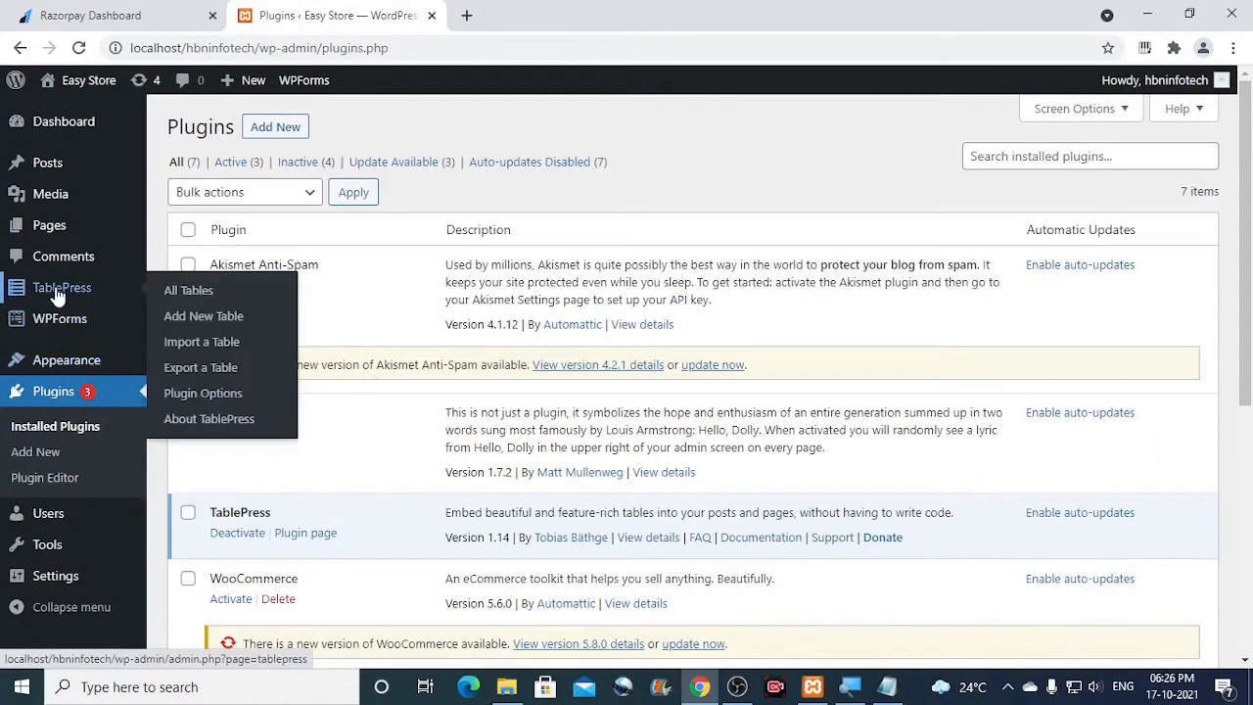
pyautogui.click(269, 319)
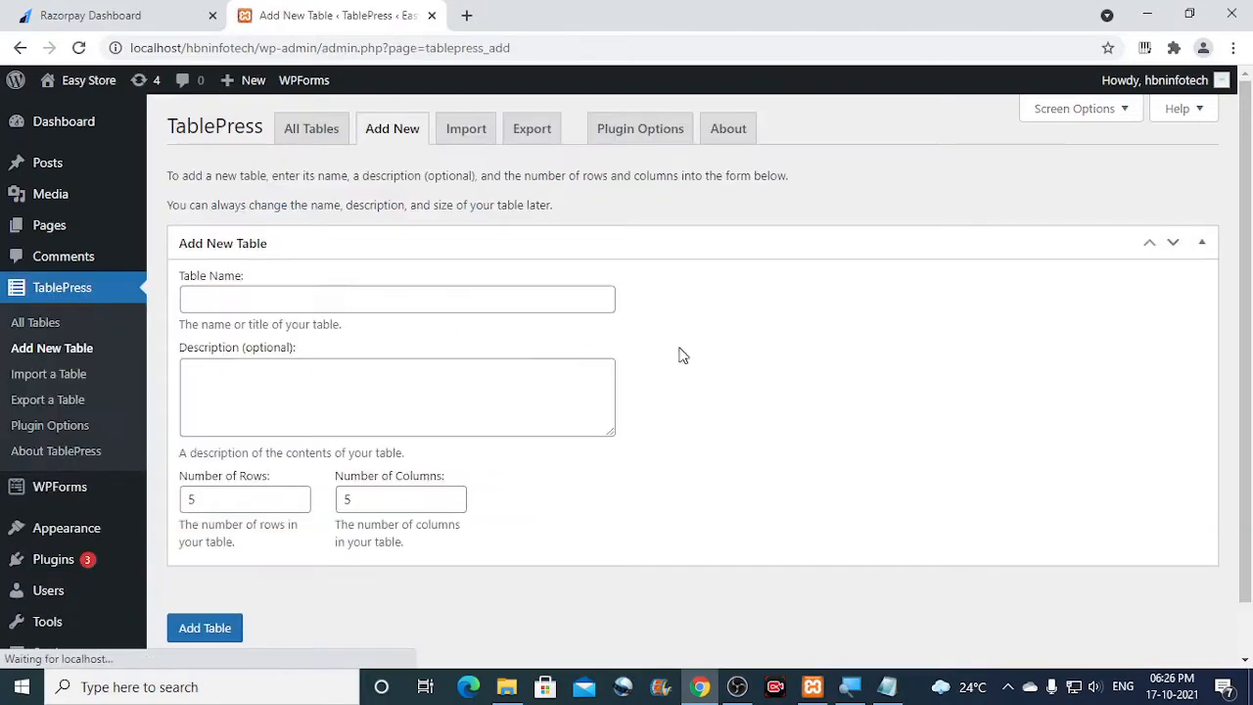
pyautogui.hotkey('ctrl', '+')
pyautogui.hotkey('ctrl', '+')
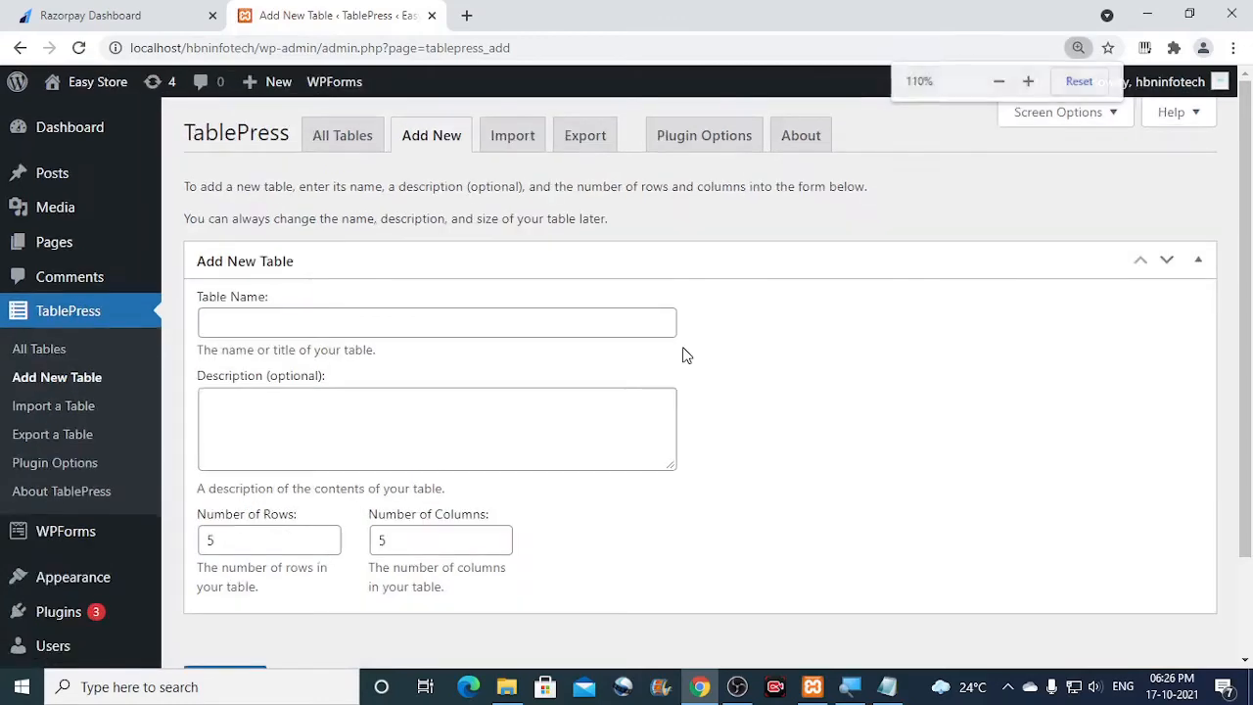
pyautogui.scroll(-2, 629, 358)
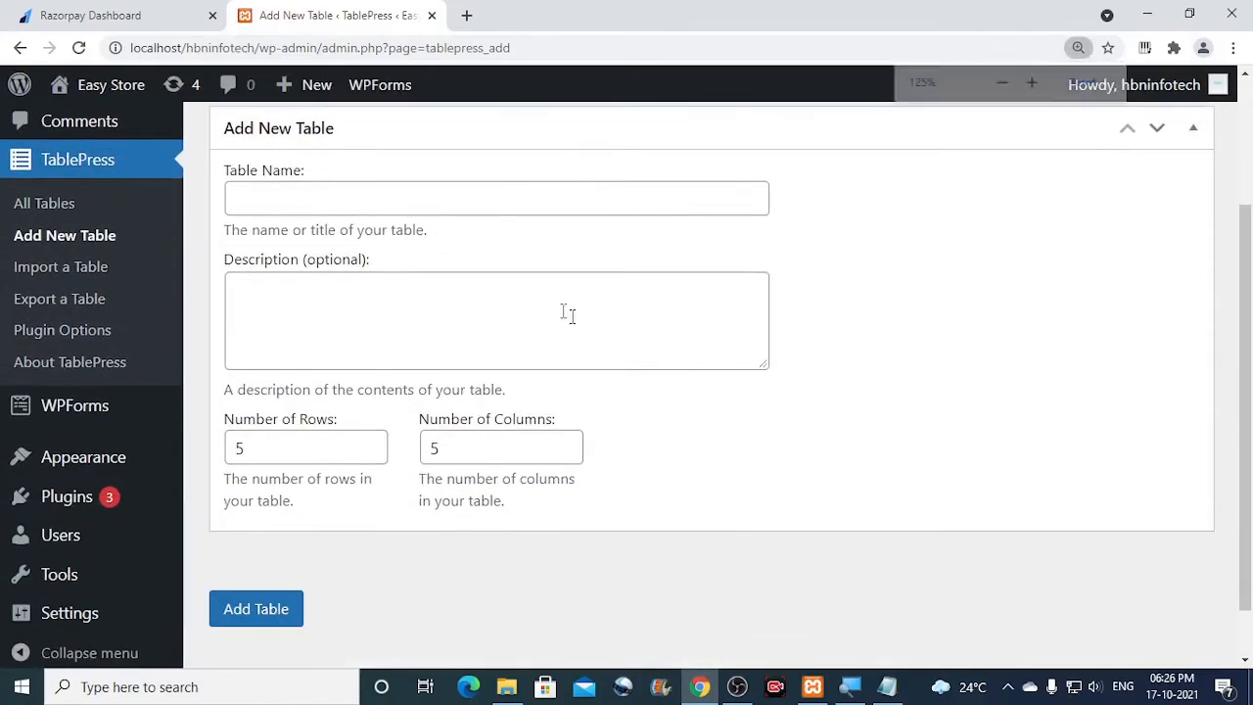
pyautogui.click(340, 201)
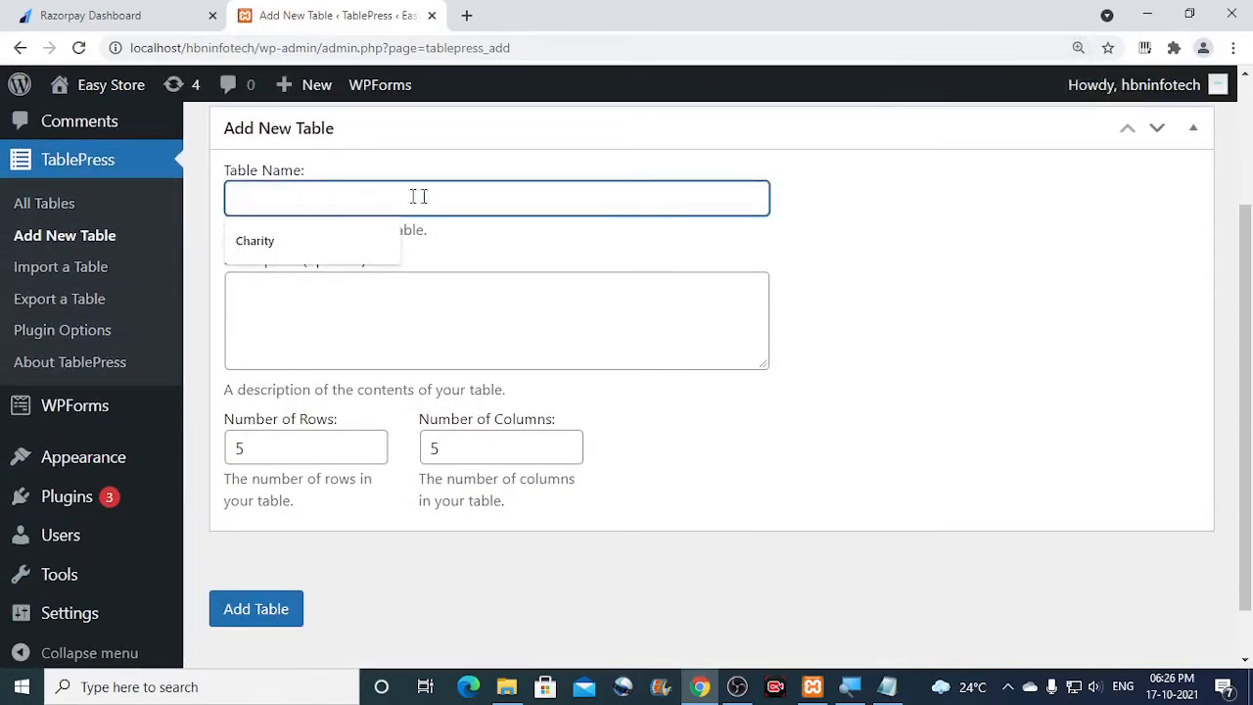
pyautogui.click(270, 244)
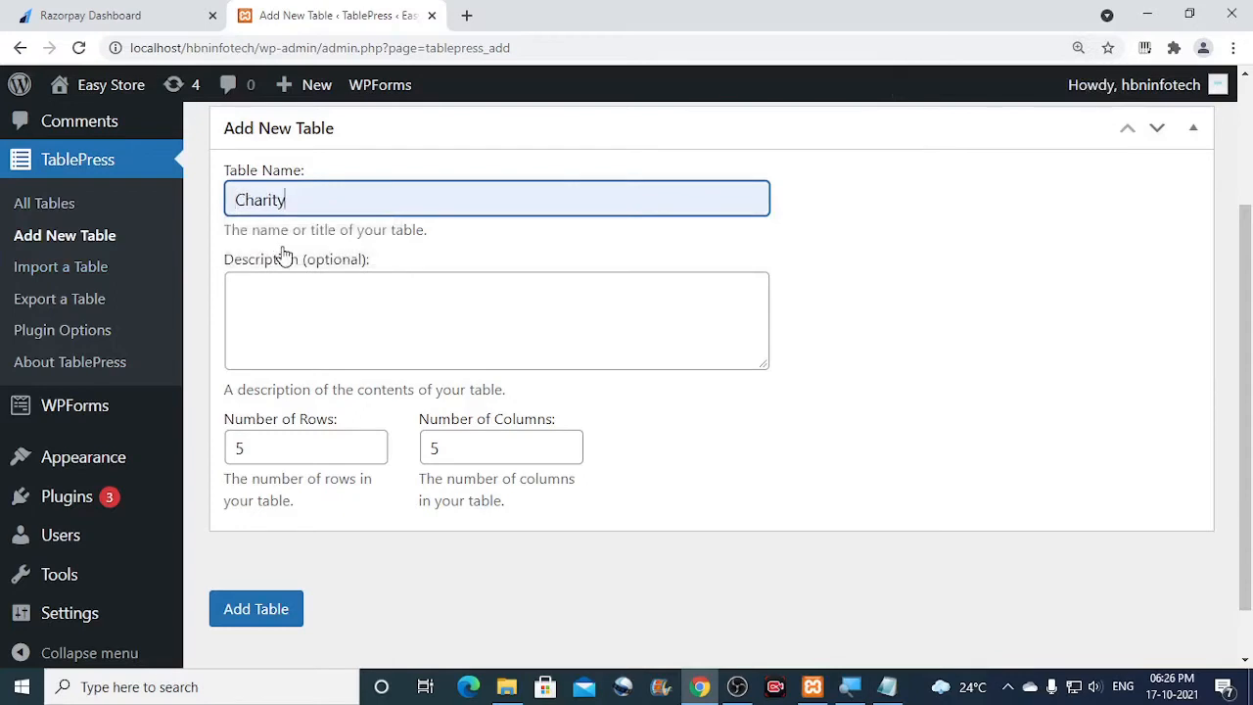
# Step: Set the Charity table's size to 5 rows and 3 columns and create it
pyautogui.click(264, 448)
pyautogui.moveTo(265, 448); pyautogui.dragTo(237, 448)
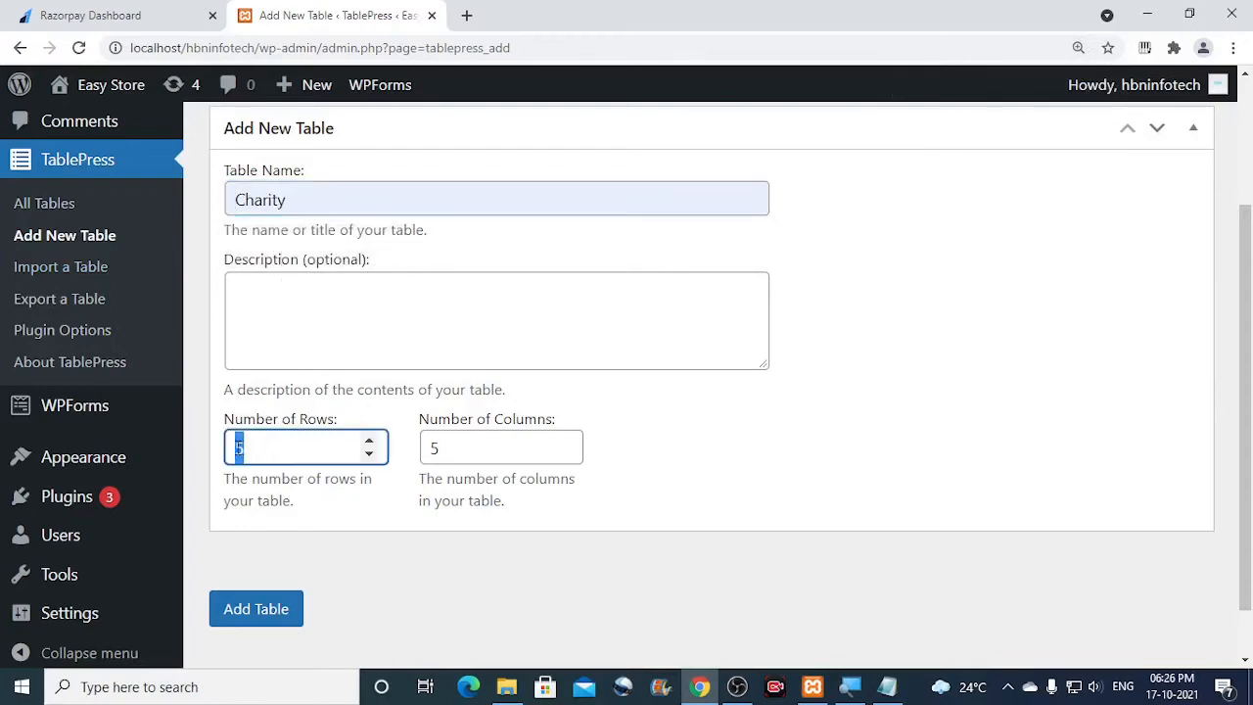
pyautogui.click(456, 448)
pyautogui.moveTo(456, 447); pyautogui.dragTo(427, 447)
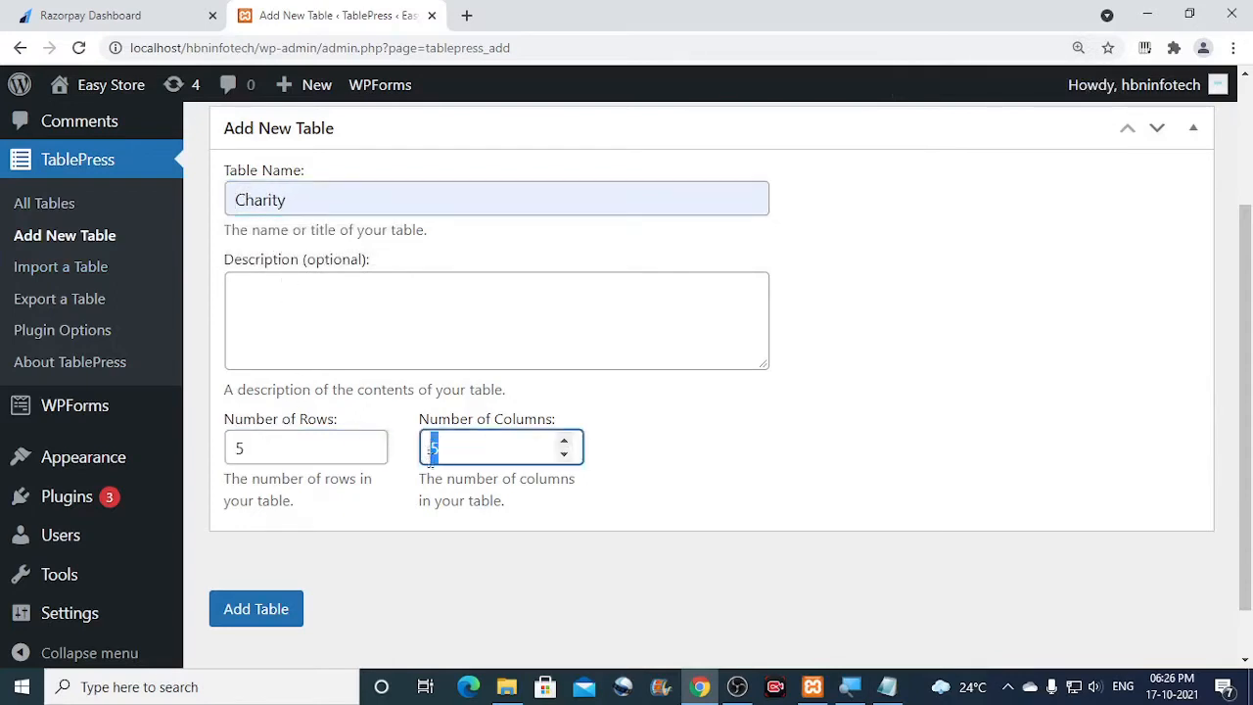
pyautogui.write('3')
pyautogui.click(266, 614)
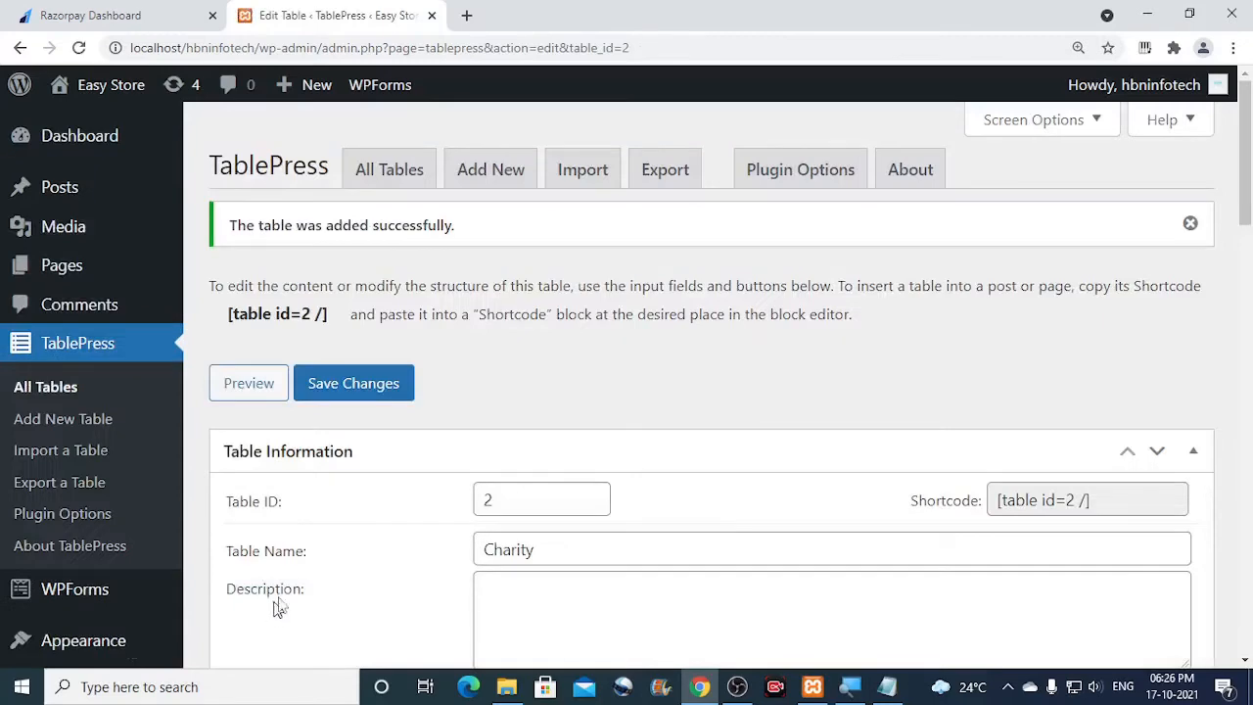
# Step: Fill the table's header row with "Purpose of Charity" in column A and "Amount" in column B
pyautogui.scroll(-2, 451, 458)
pyautogui.scroll(-2, 452, 462)
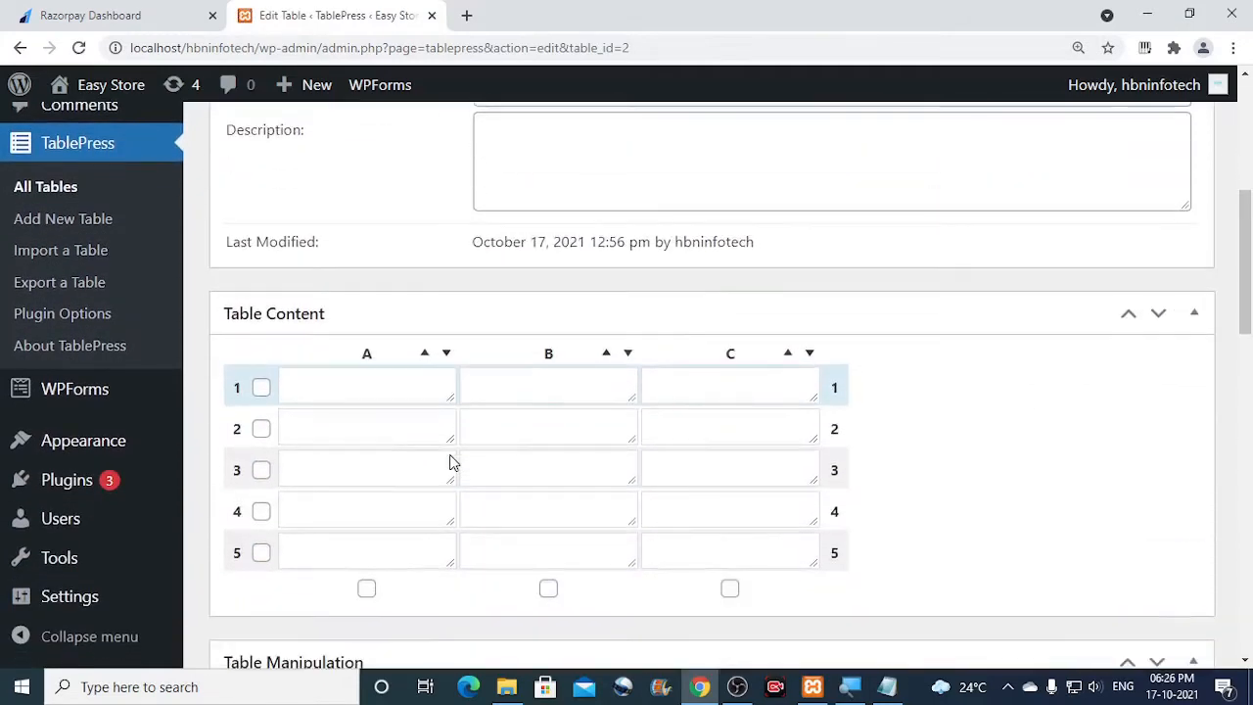
pyautogui.click(367, 391)
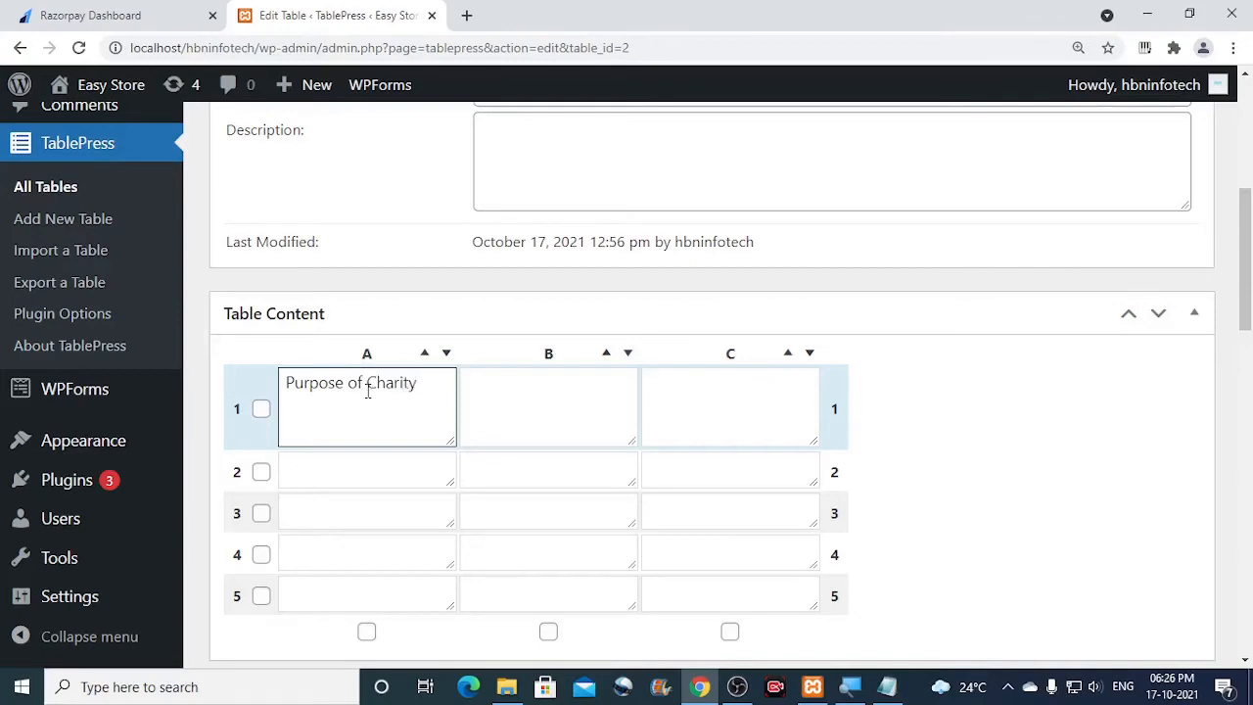
pyautogui.click(503, 397)
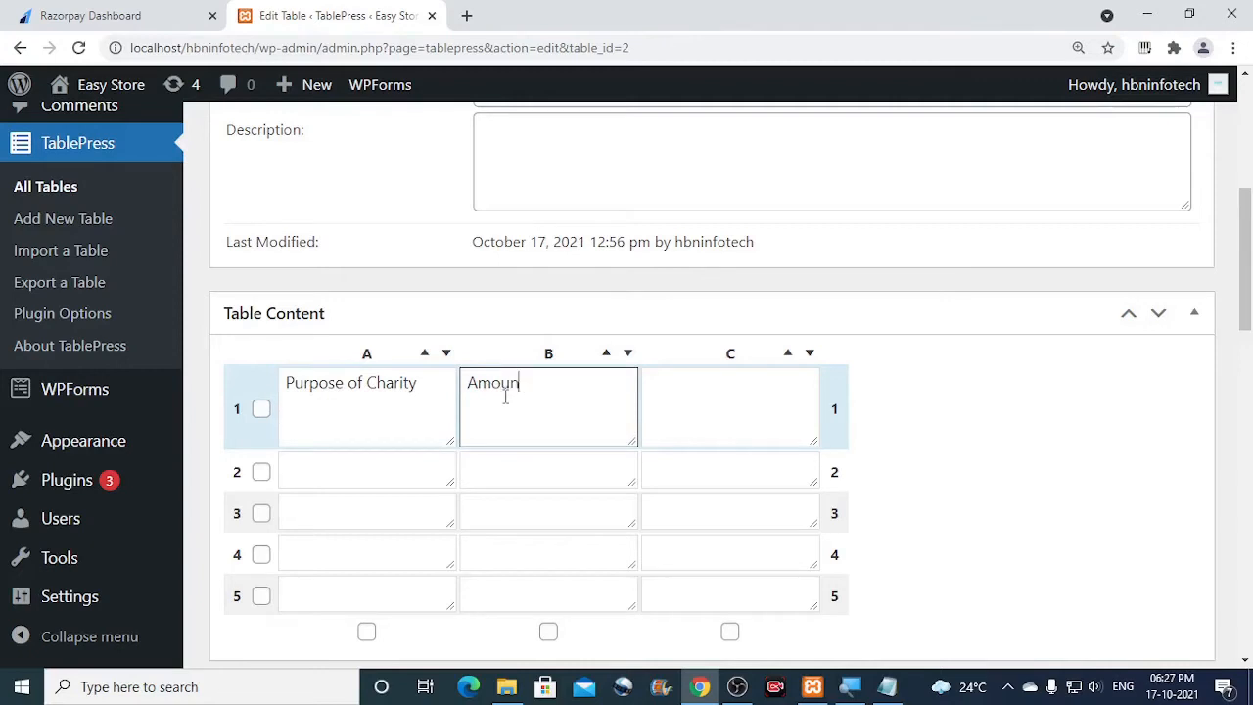
# Step: Change the purpose in row 6 of the table to "Charity for Medicine"
pyautogui.scroll(-2, 503, 398)
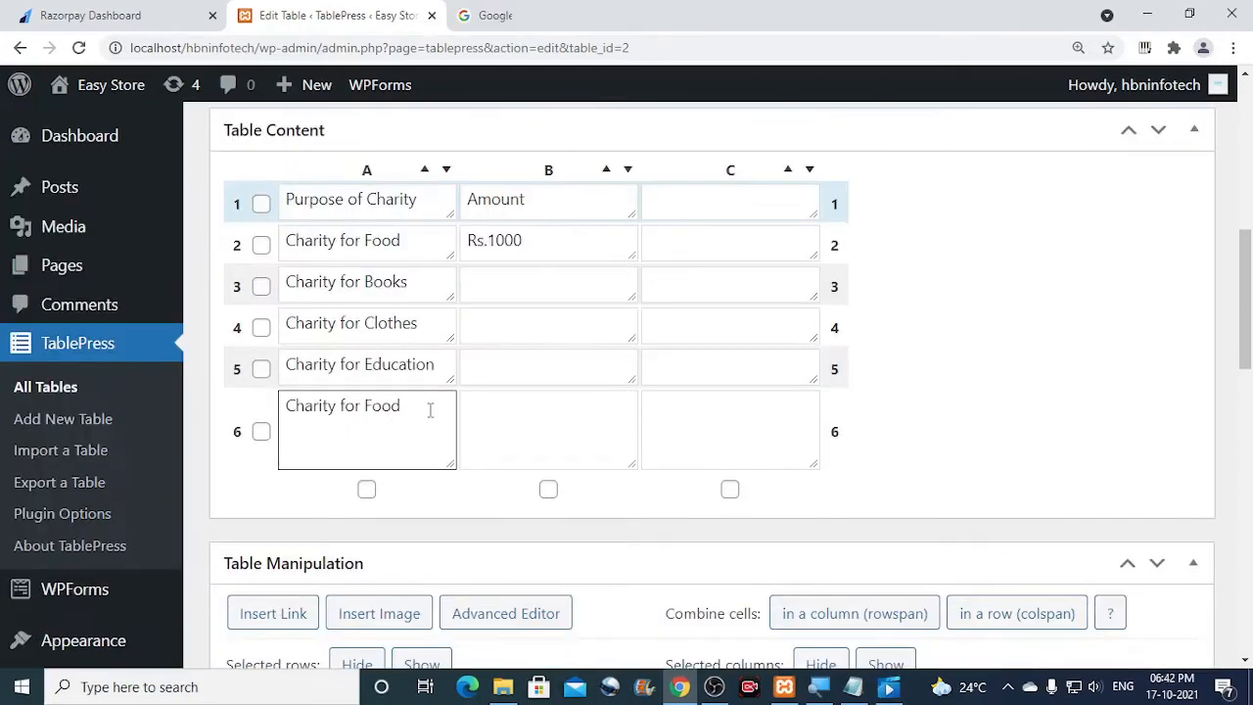
pyautogui.moveTo(428, 408); pyautogui.dragTo(372, 409)
pyautogui.write('Medicine')
# Step: Enter the amounts Rs.2000 for Charity for Books and Rs.3000 for Charity for Clothes in column B
pyautogui.moveTo(529, 240); pyautogui.dragTo(497, 325)
pyautogui.click(499, 323)
pyautogui.write('Rs.1000')
pyautogui.click(546, 362)
pyautogui.write('Rs.1000')
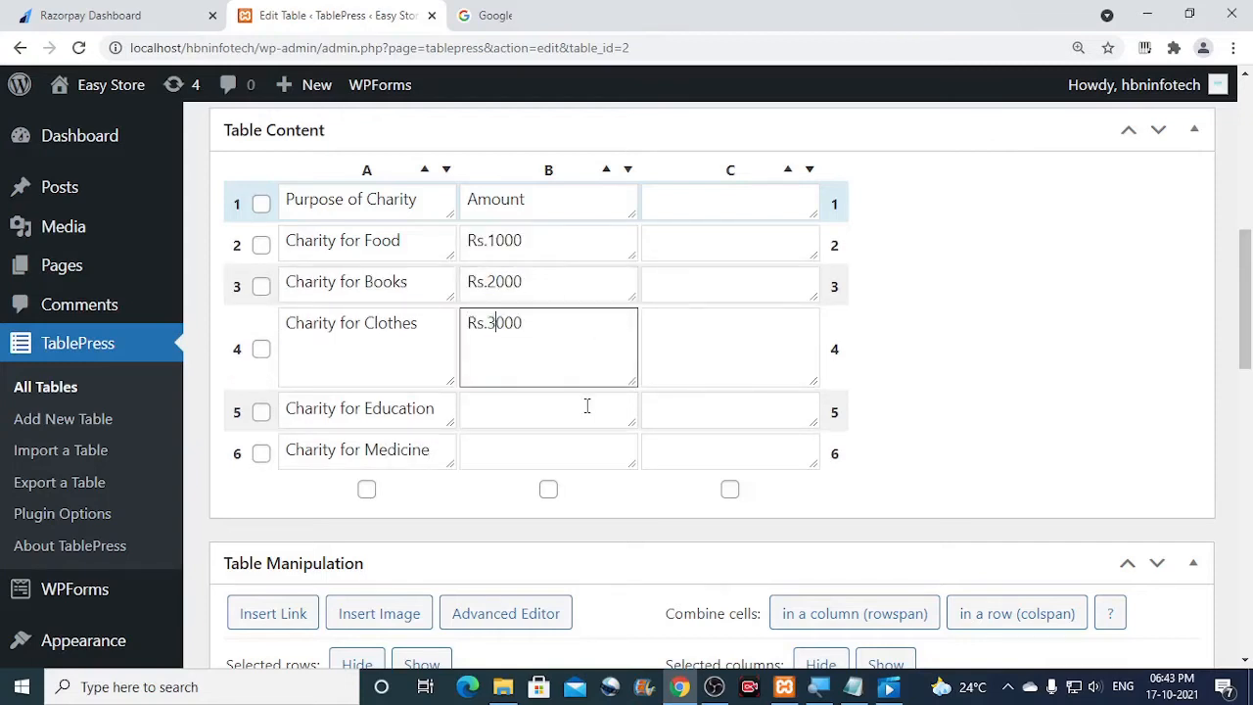
# Step: Enter the amounts Rs.4000 for Charity for Education and Rs.5000 for Charity for Medicine in column B
pyautogui.click(537, 409)
pyautogui.write('Rs.1000')
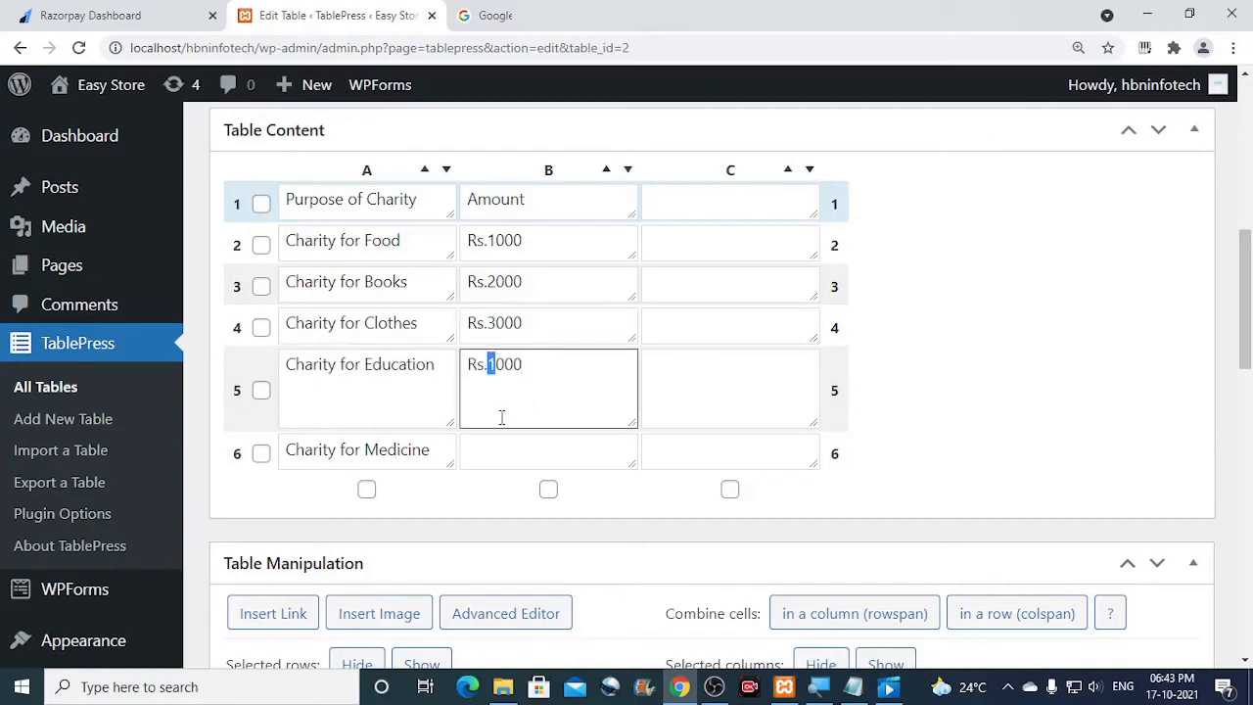
pyautogui.write('4')
pyautogui.click(489, 442)
pyautogui.write('Rs.1000')
pyautogui.doubleClick(497, 406)
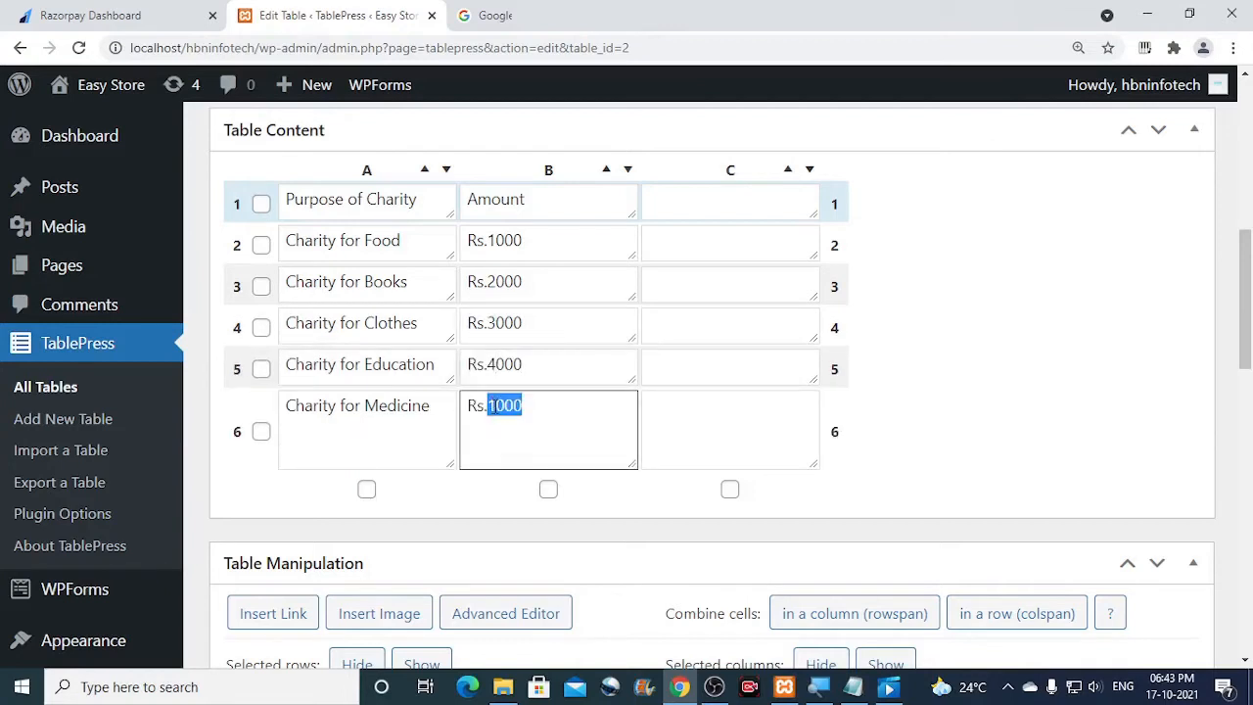
pyautogui.click(495, 406)
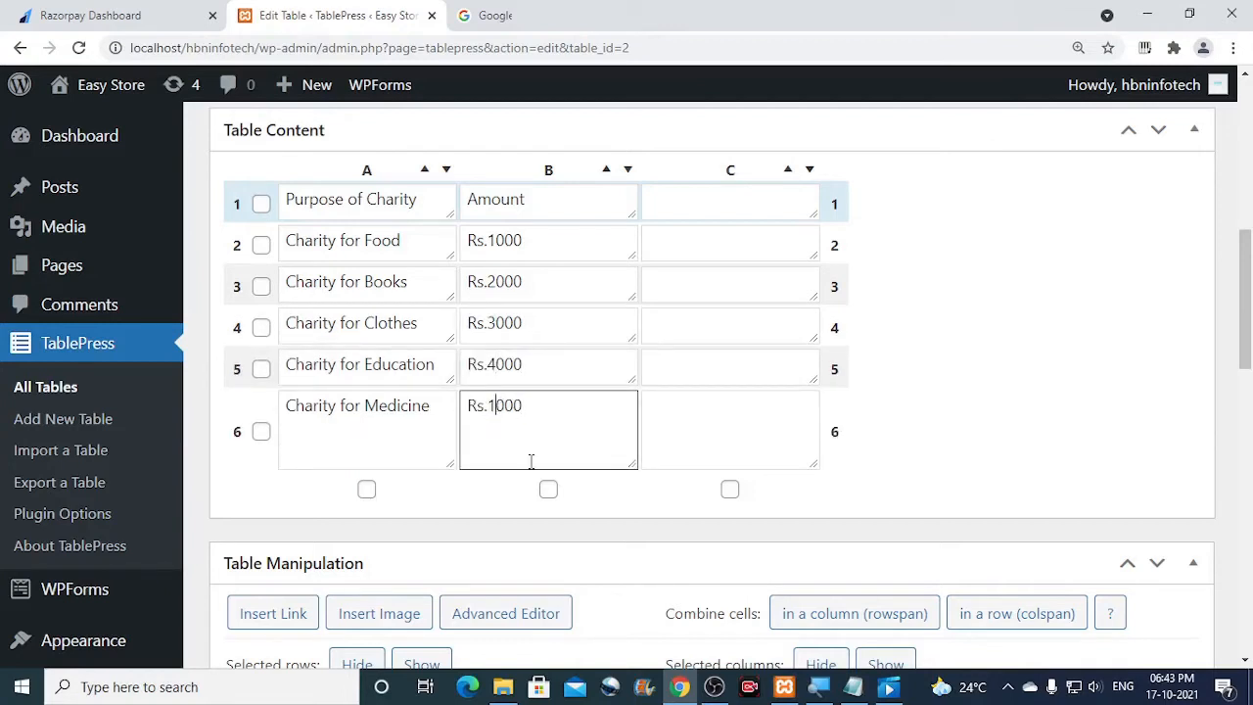
pyautogui.click(686, 409)
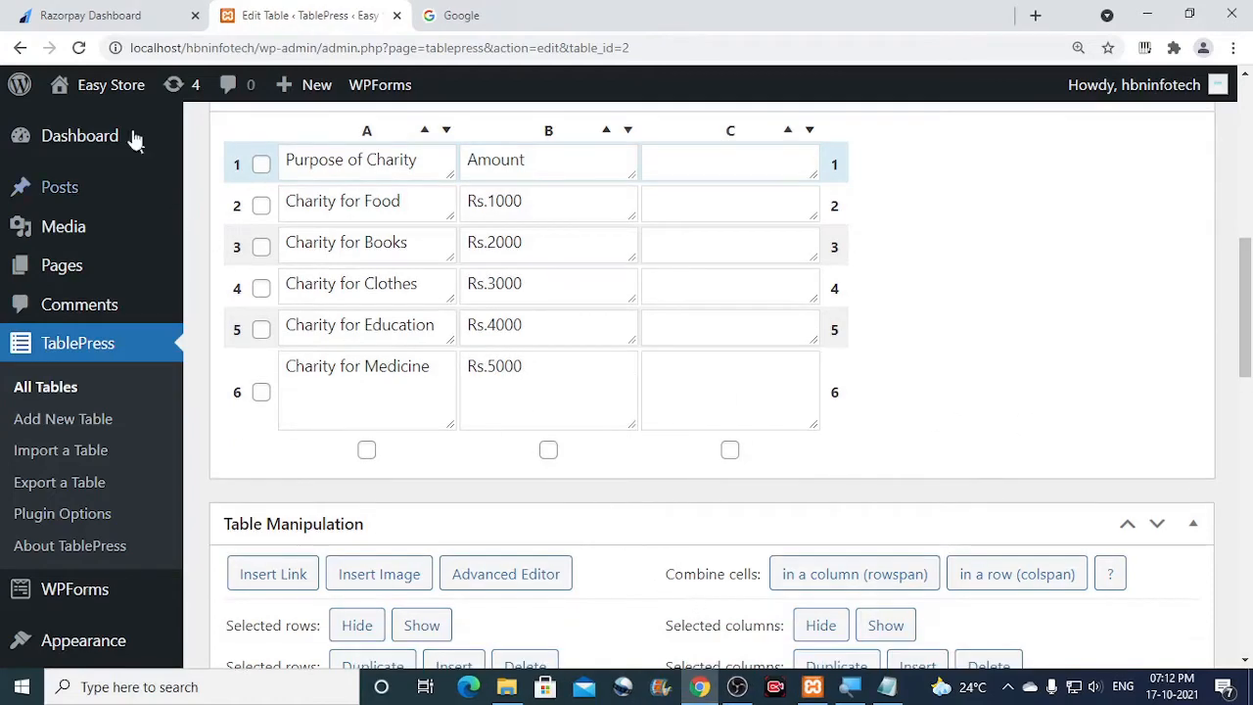
# Step: Switch to the Razorpay dashboard and open the list of payment buttons
pyautogui.click(107, 12)
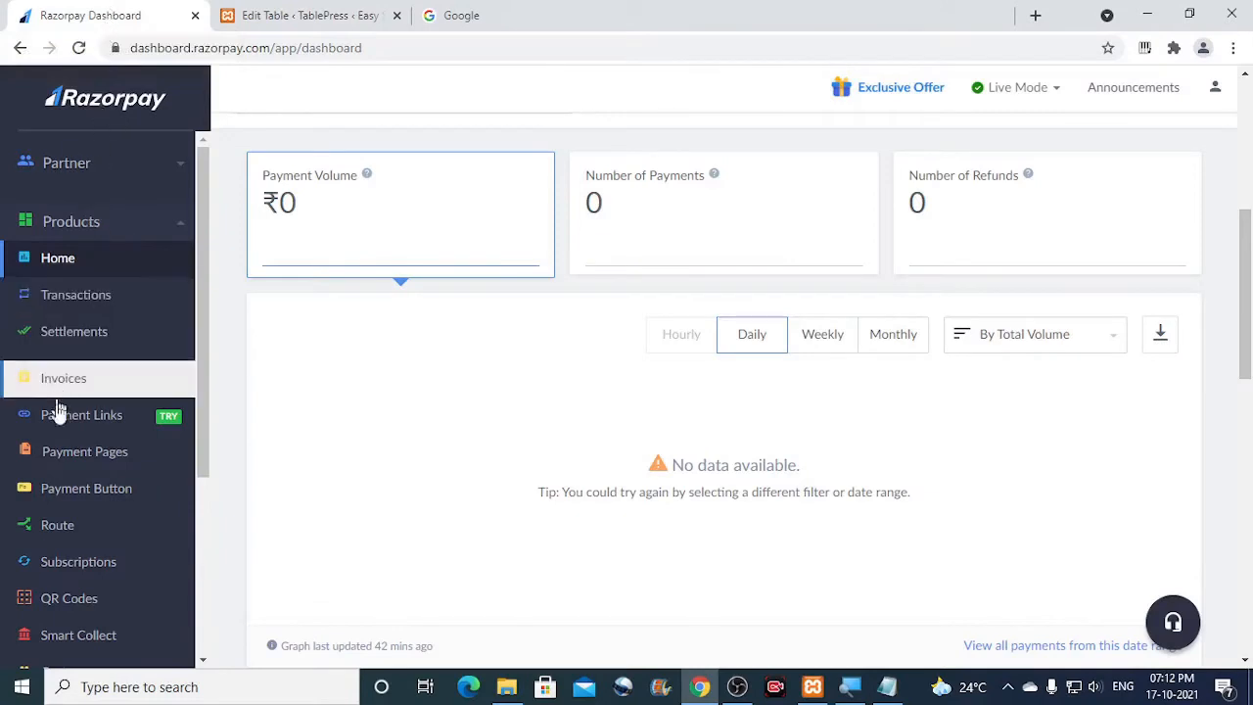
pyautogui.click(157, 494)
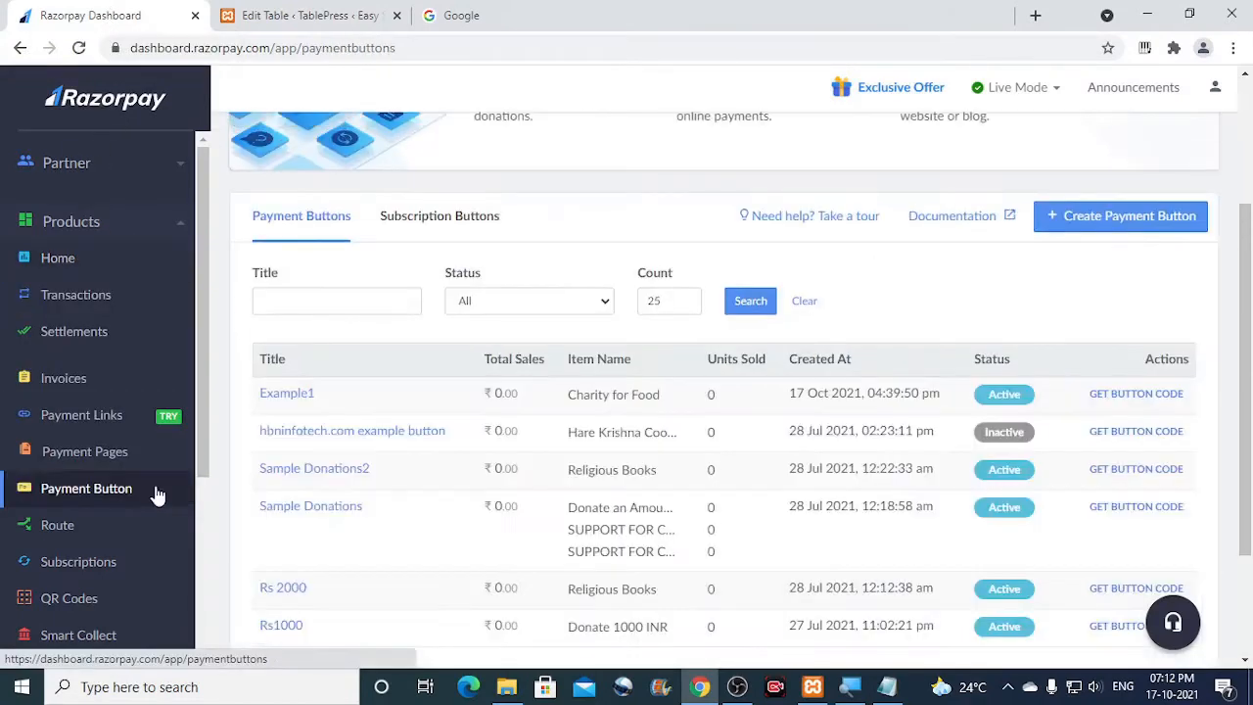
pyautogui.scroll(1, 441, 294)
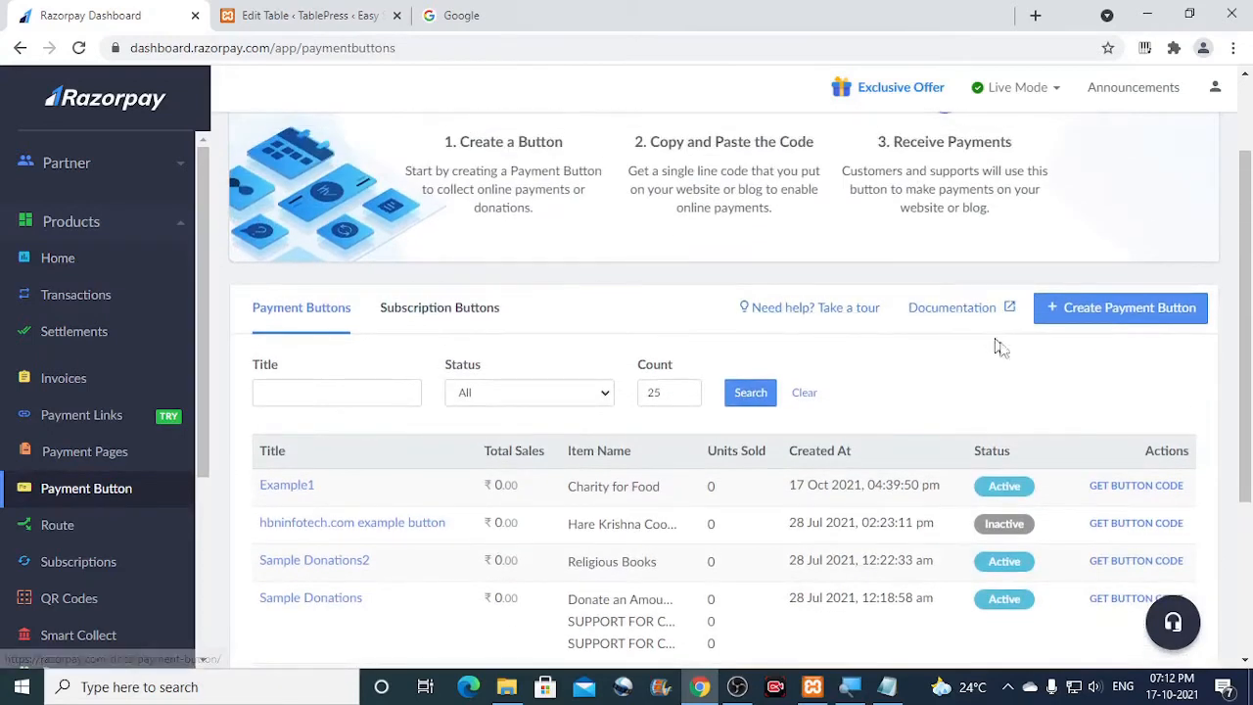
pyautogui.scroll(-1, 1043, 368)
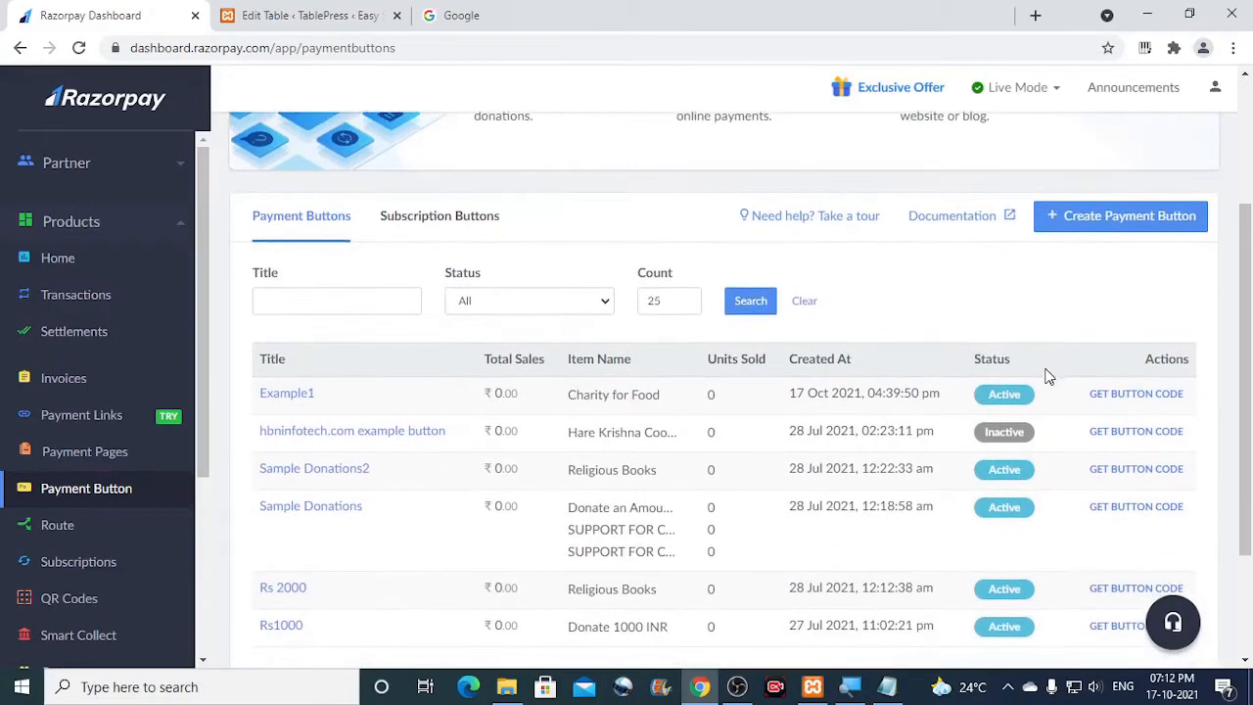
# Step: Start a new payment button from the Custom Button template and title it "Charity for Food"
pyautogui.click(1177, 219)
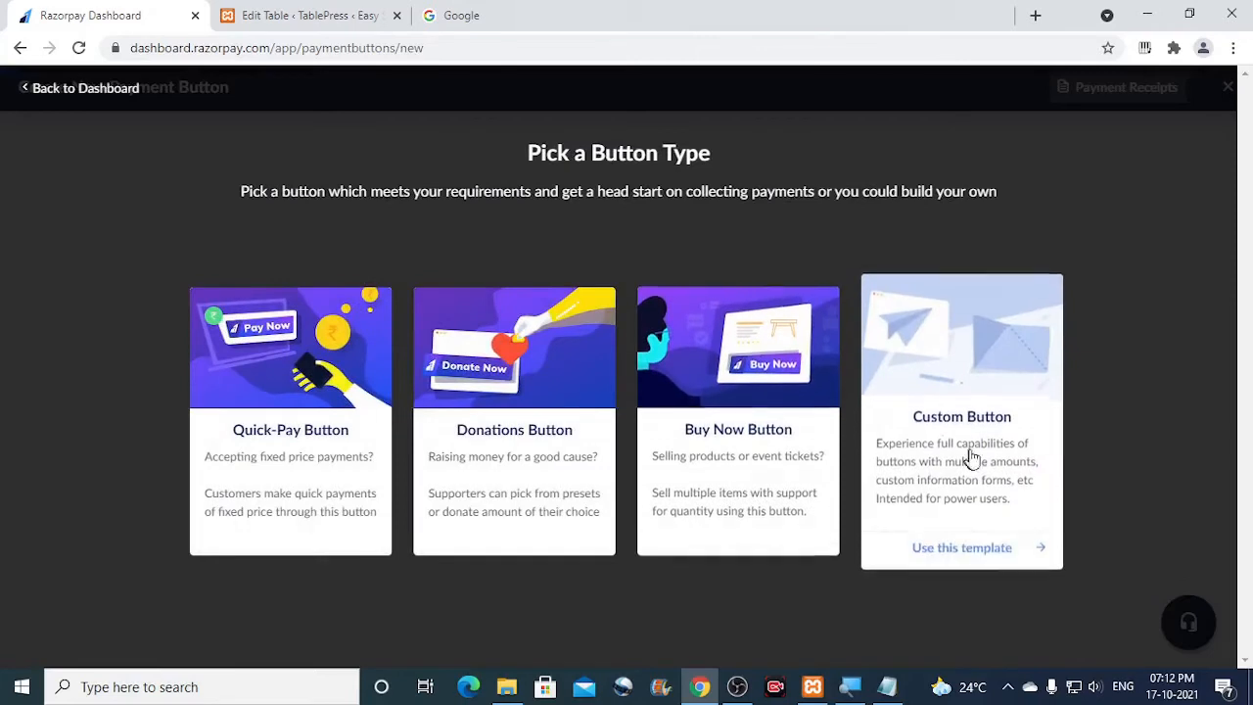
pyautogui.click(1008, 485)
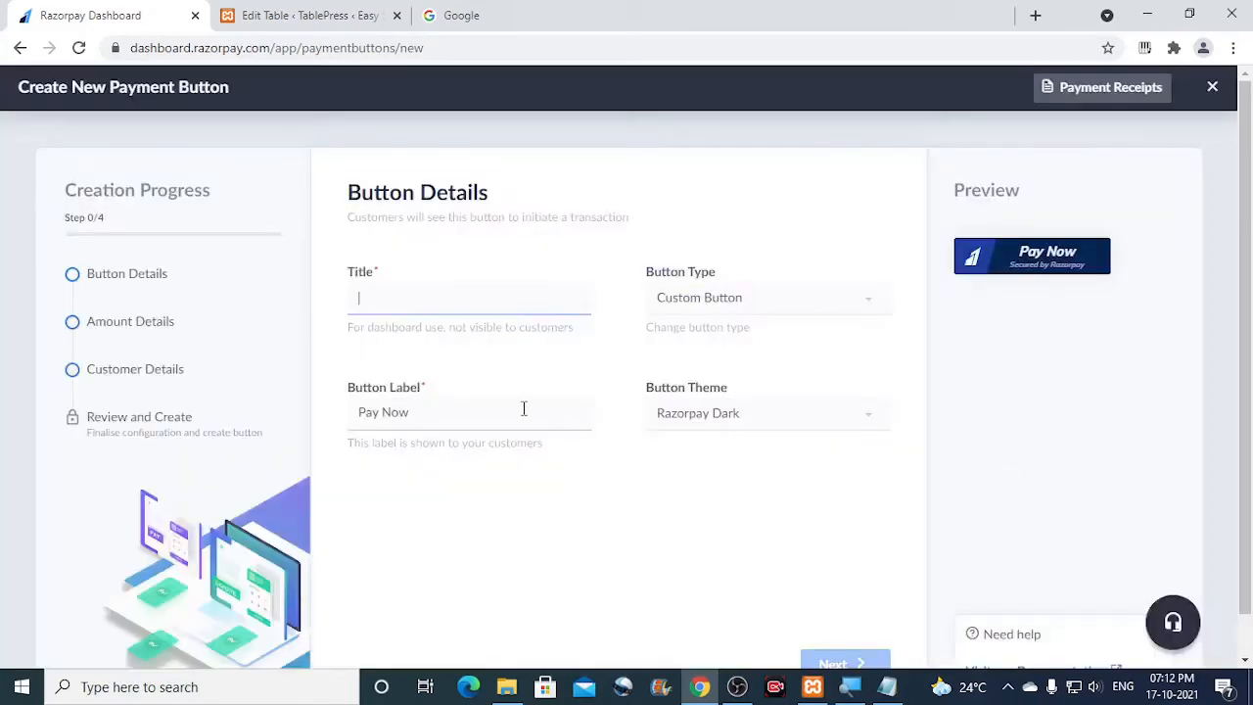
pyautogui.write('Charity for Food')
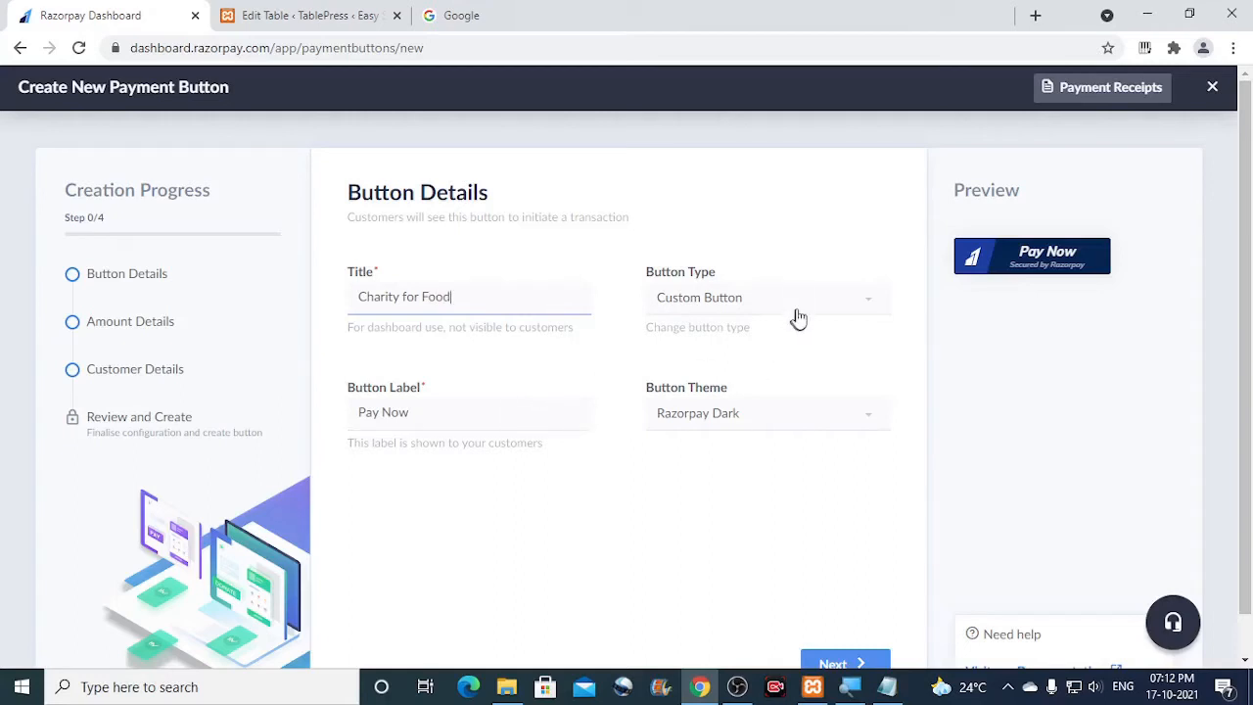
# Step: Set the button theme to Brand Color and the label to "Donate Now", and continue to the amount details
pyautogui.click(755, 420)
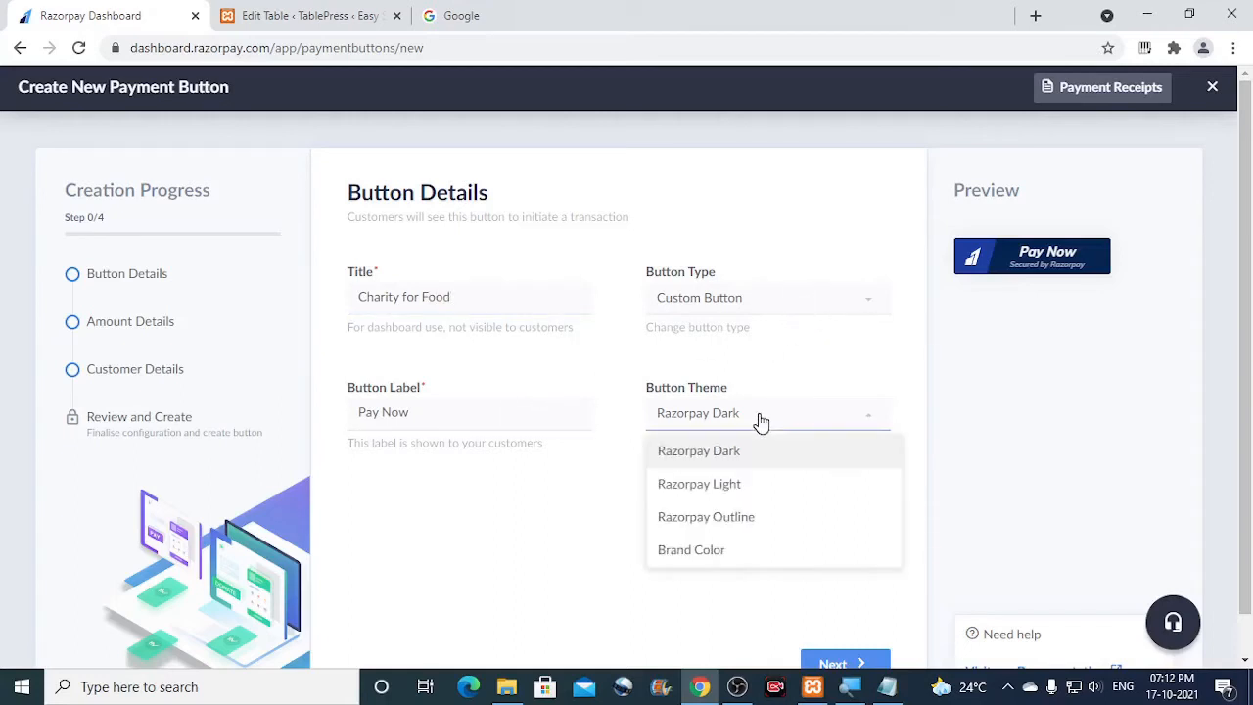
pyautogui.click(721, 556)
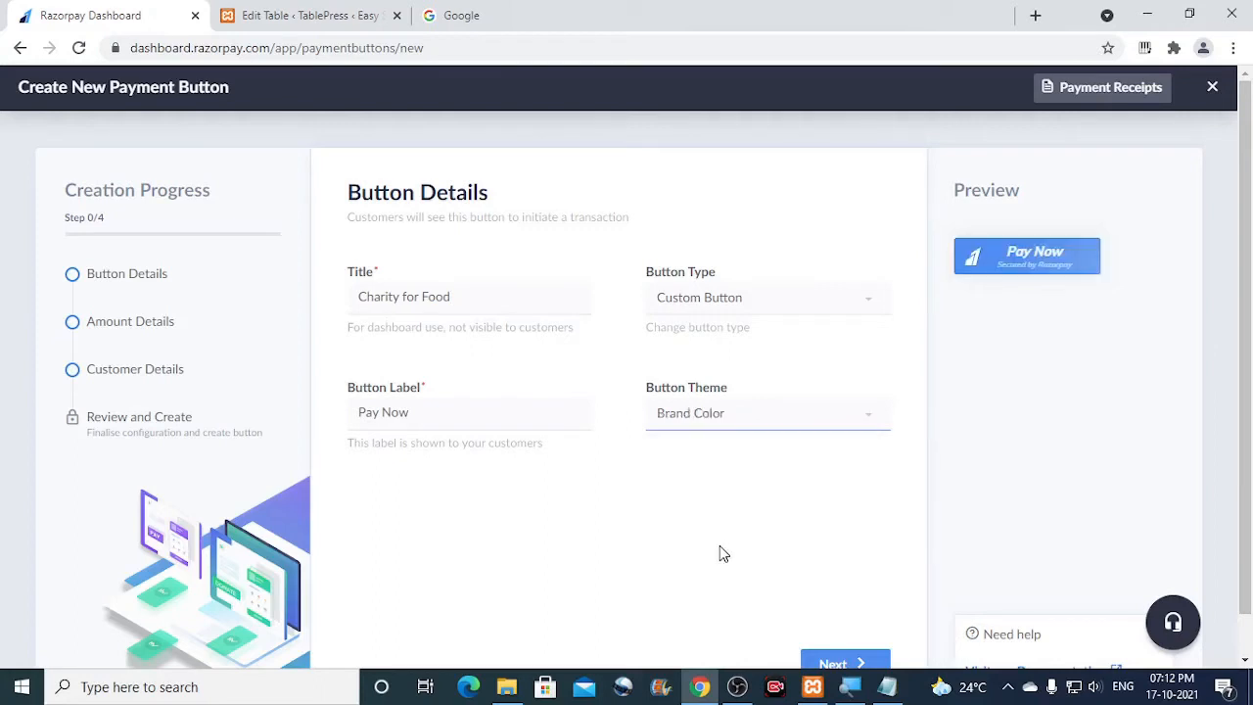
pyautogui.tripleClick(409, 412)
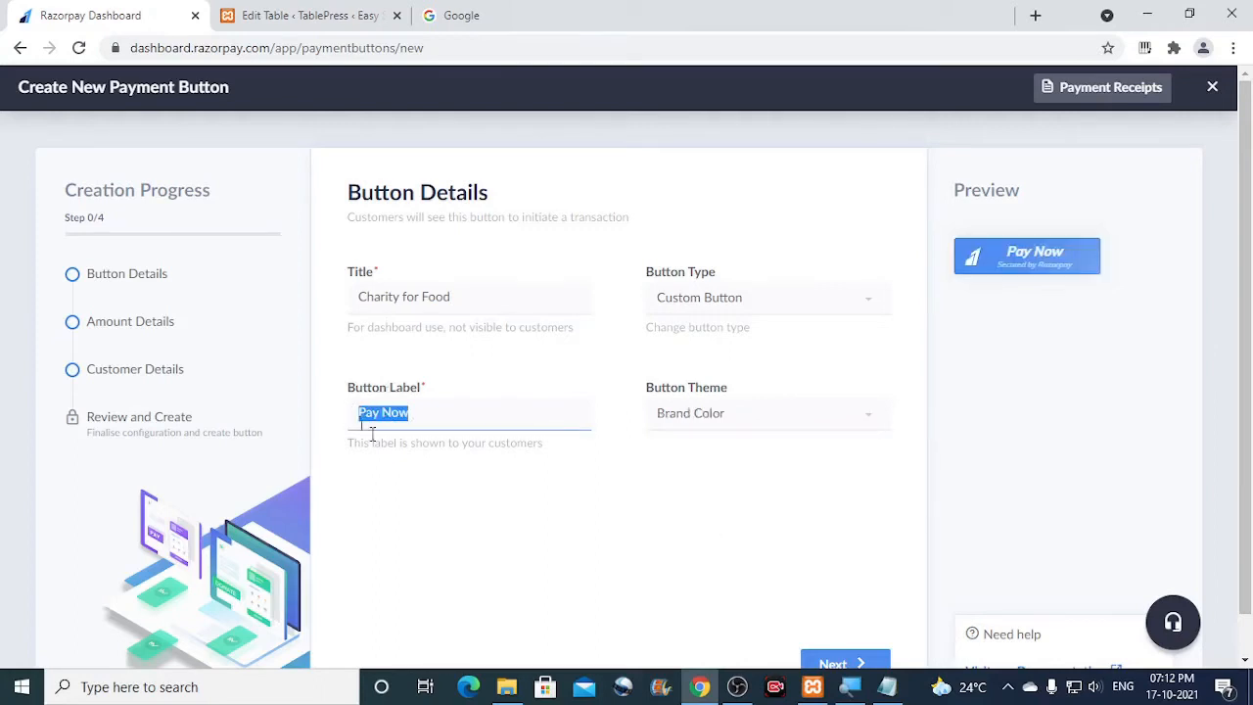
pyautogui.write('Donate')
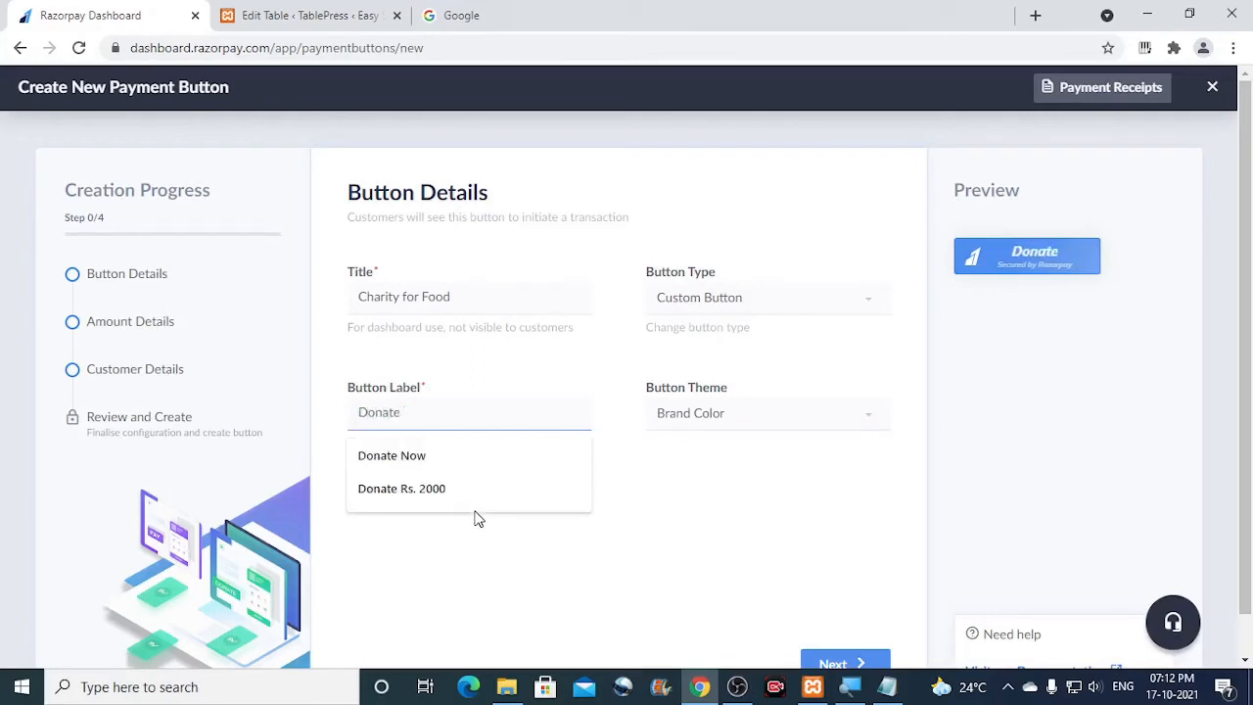
pyautogui.write(' Now')
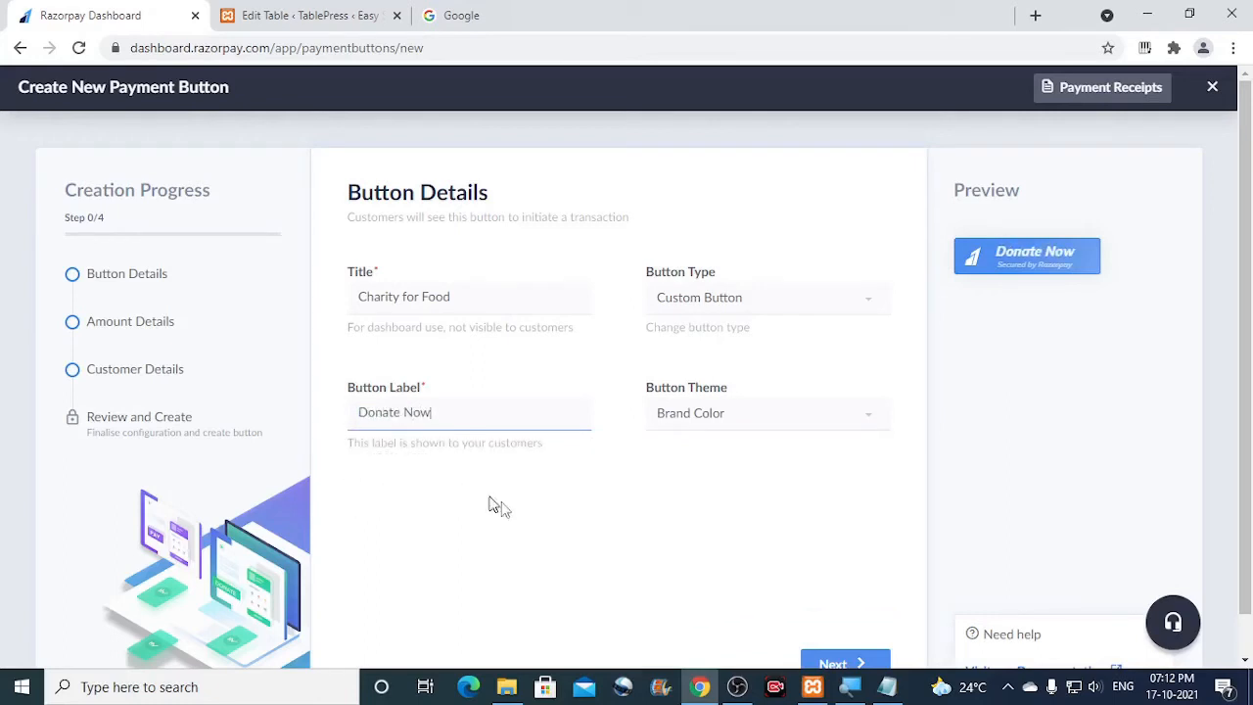
pyautogui.scroll(-1, 703, 501)
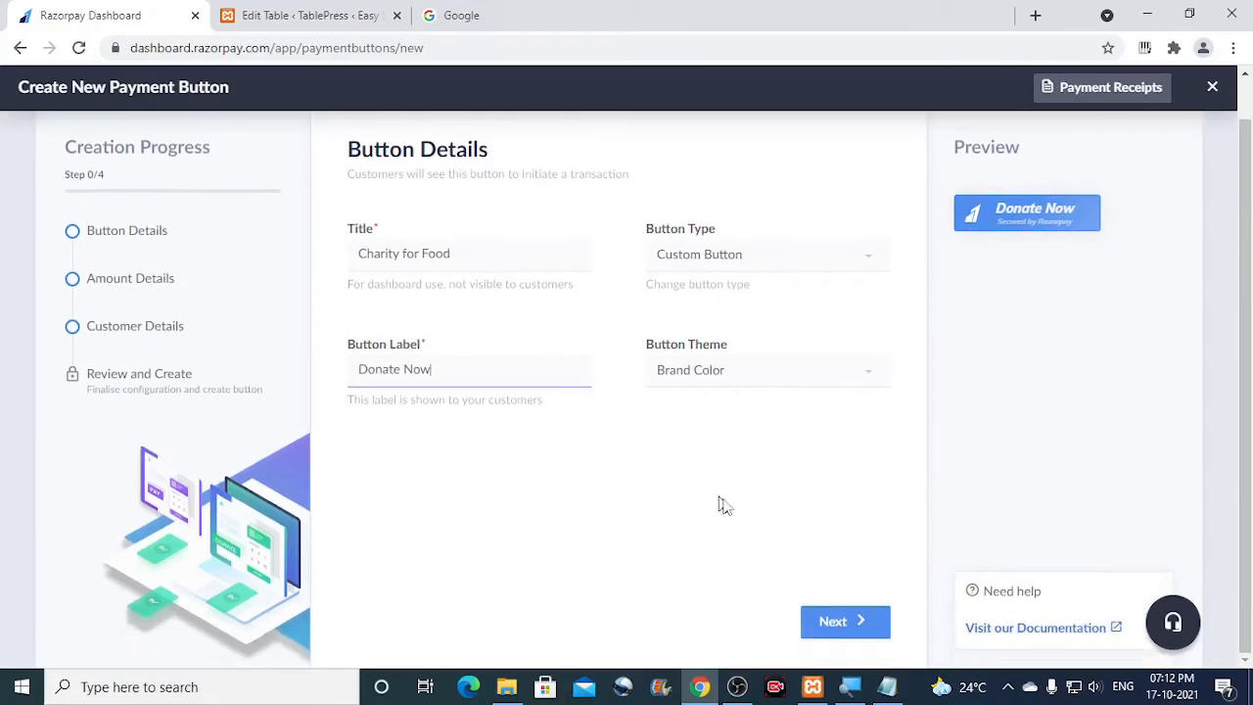
pyautogui.click(885, 624)
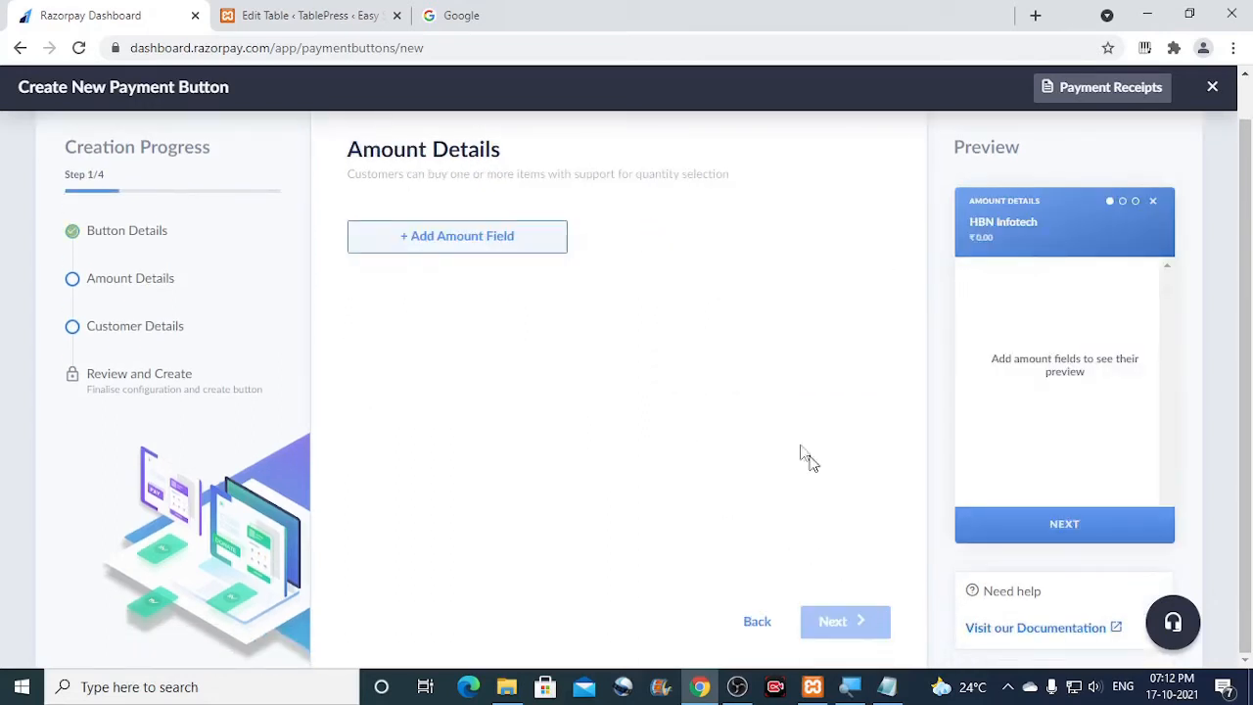
# Step: Add a fixed amount field labelled "Charity for Food" with a value of ₹1000 and continue to the customer details
pyautogui.click(551, 239)
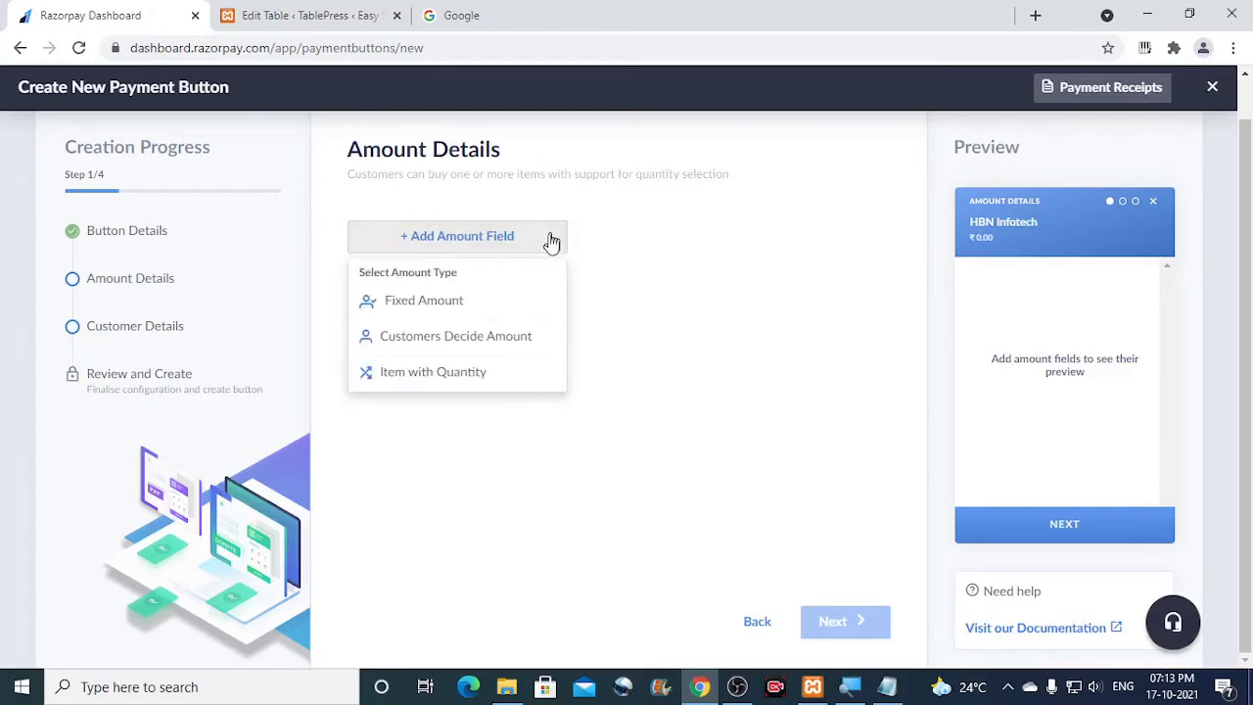
pyautogui.click(500, 300)
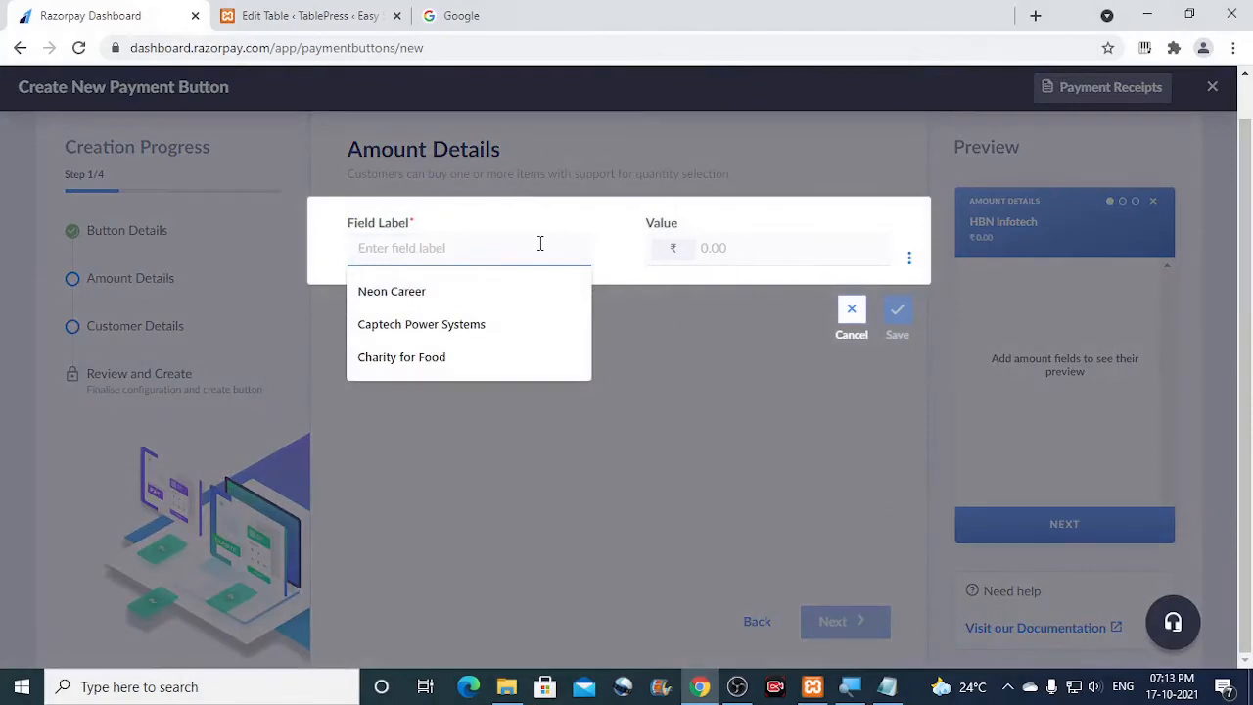
pyautogui.click(450, 360)
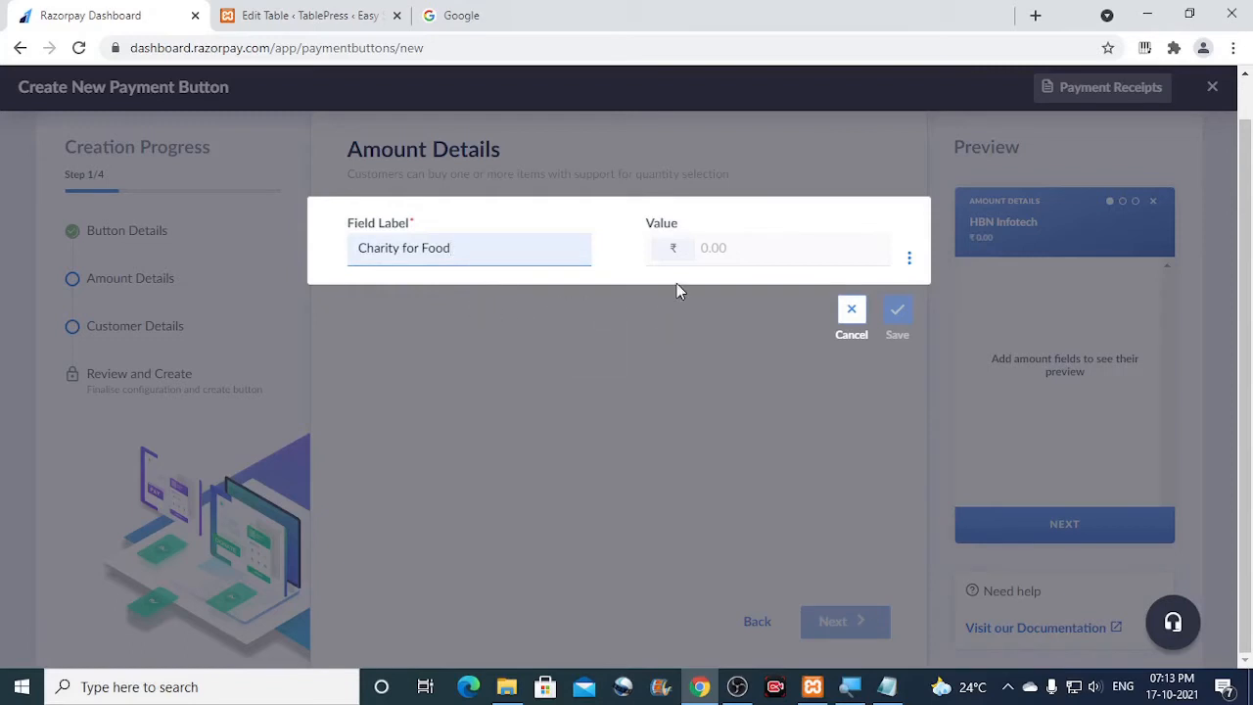
pyautogui.click(762, 247)
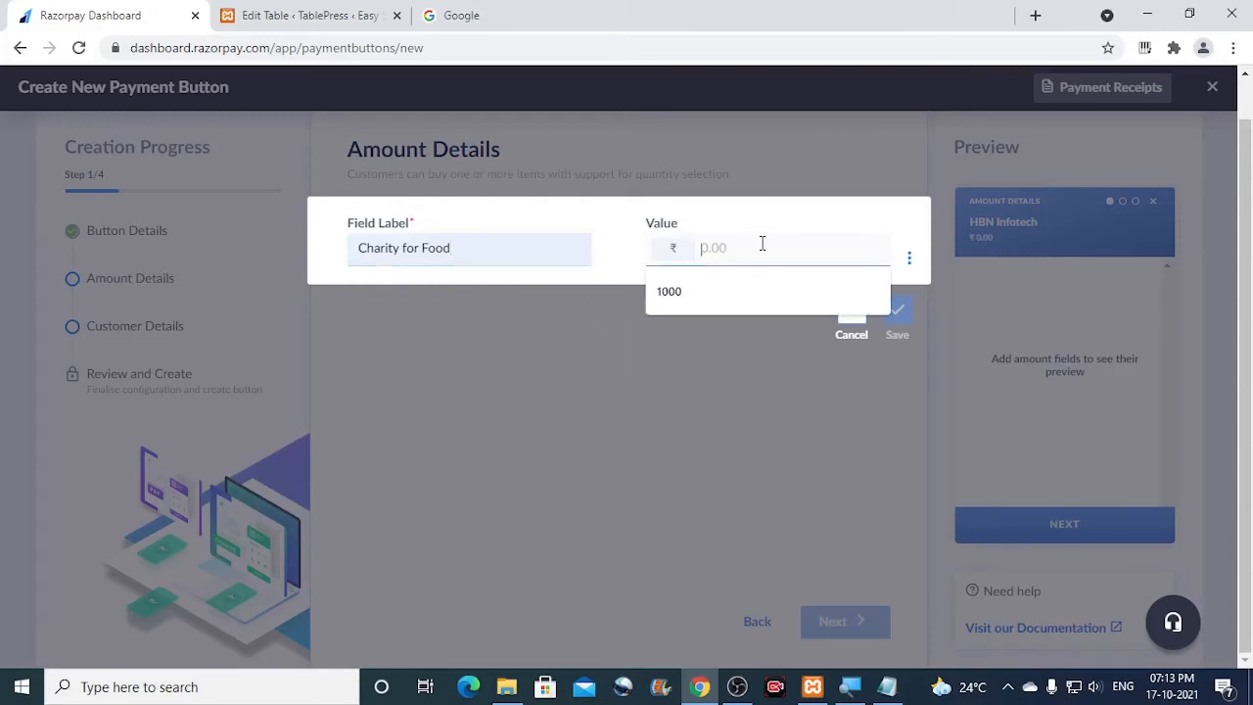
pyautogui.click(686, 290)
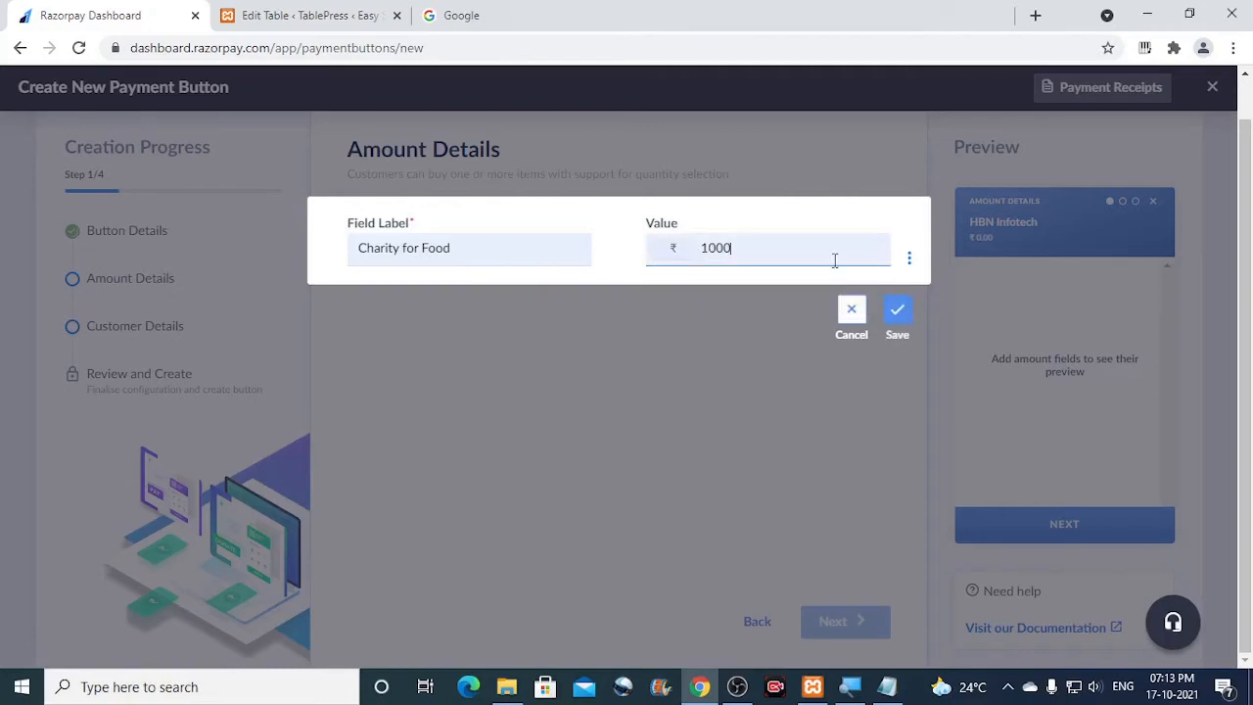
pyautogui.click(902, 315)
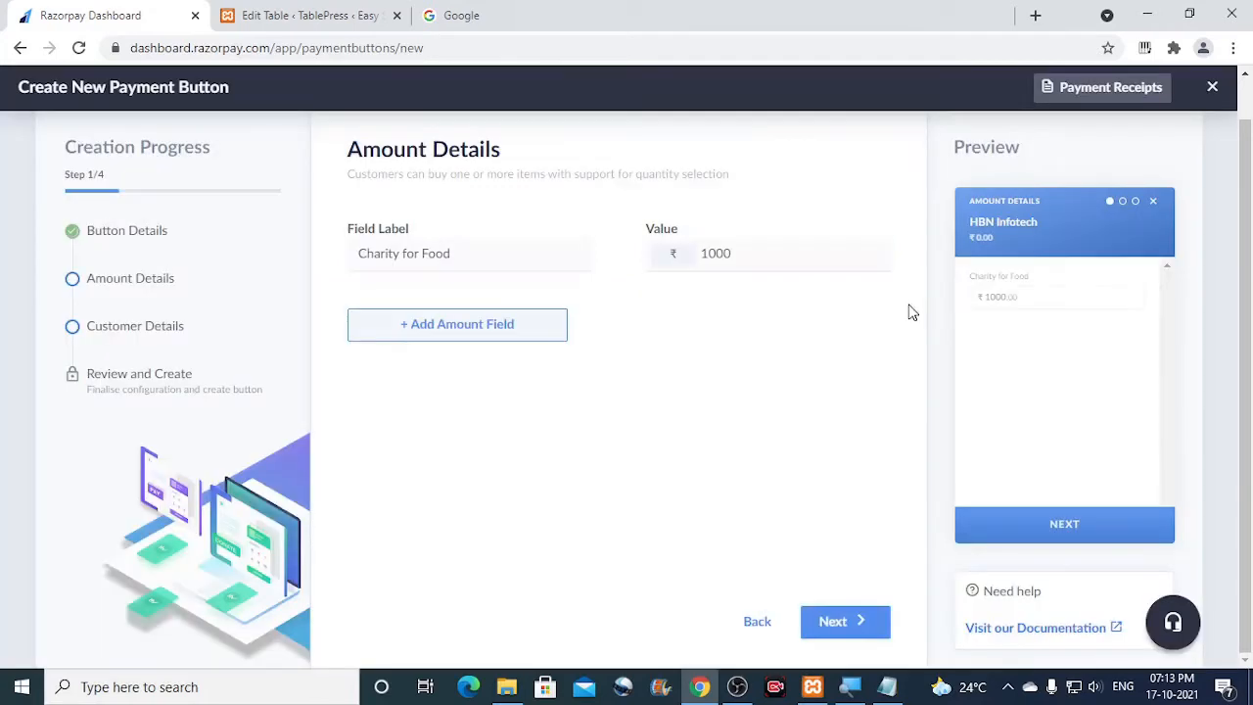
pyautogui.click(883, 623)
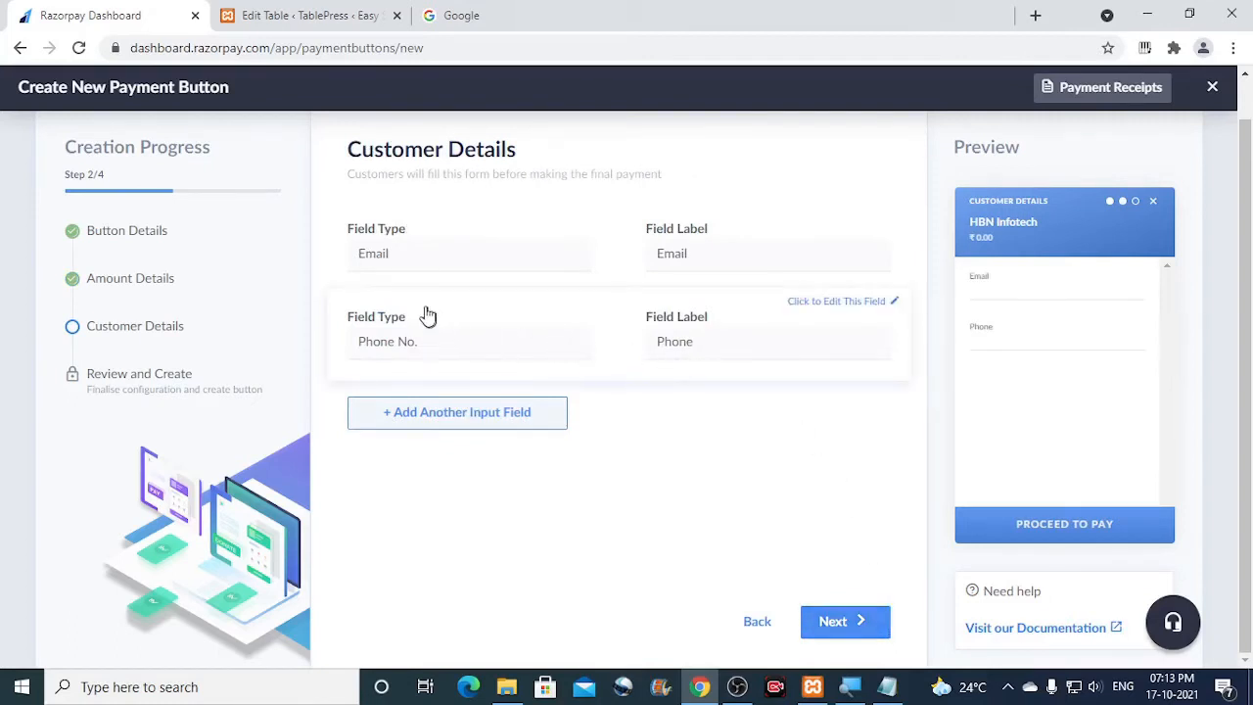
# Step: Add a Single Line Text field labelled "Name" to the customer details form
pyautogui.click(507, 266)
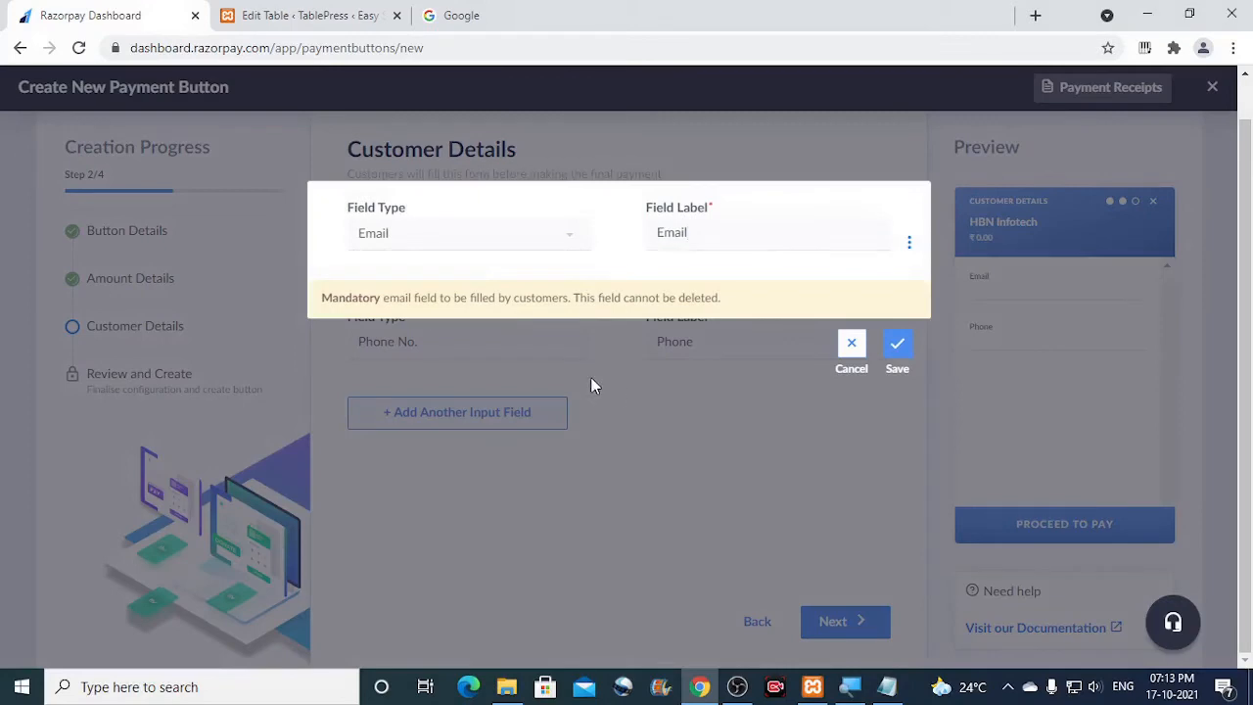
pyautogui.click(897, 346)
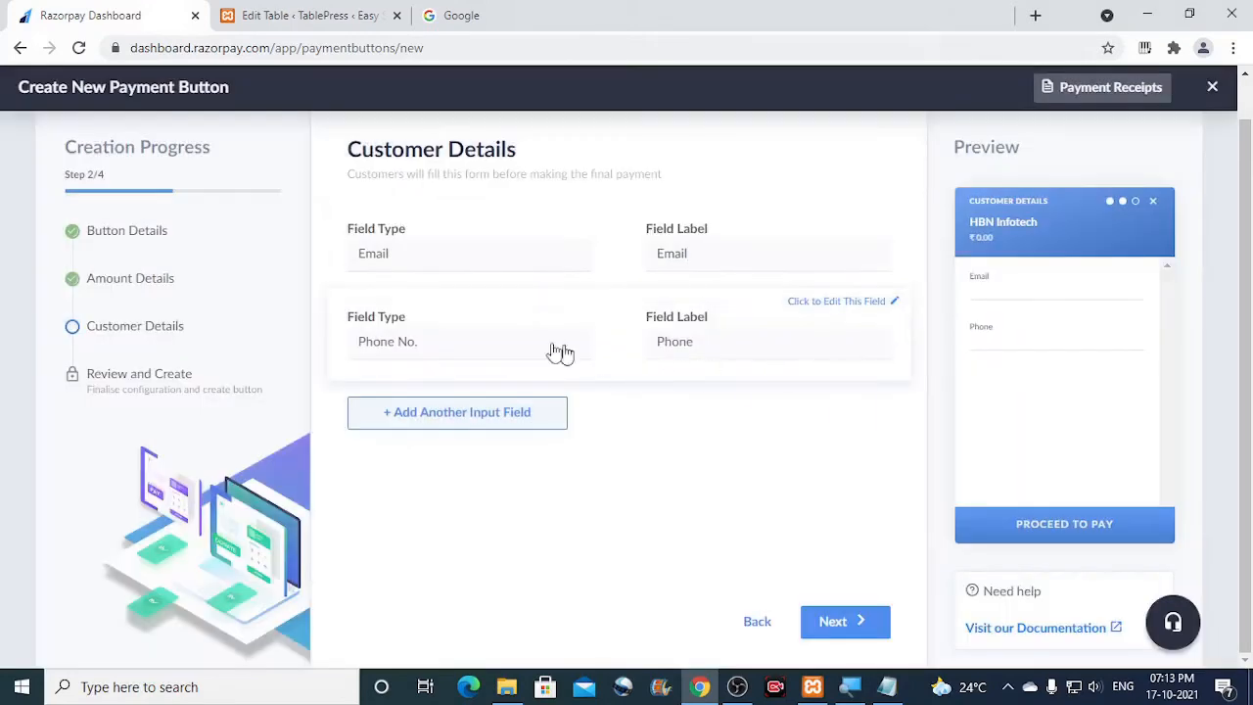
pyautogui.click(563, 423)
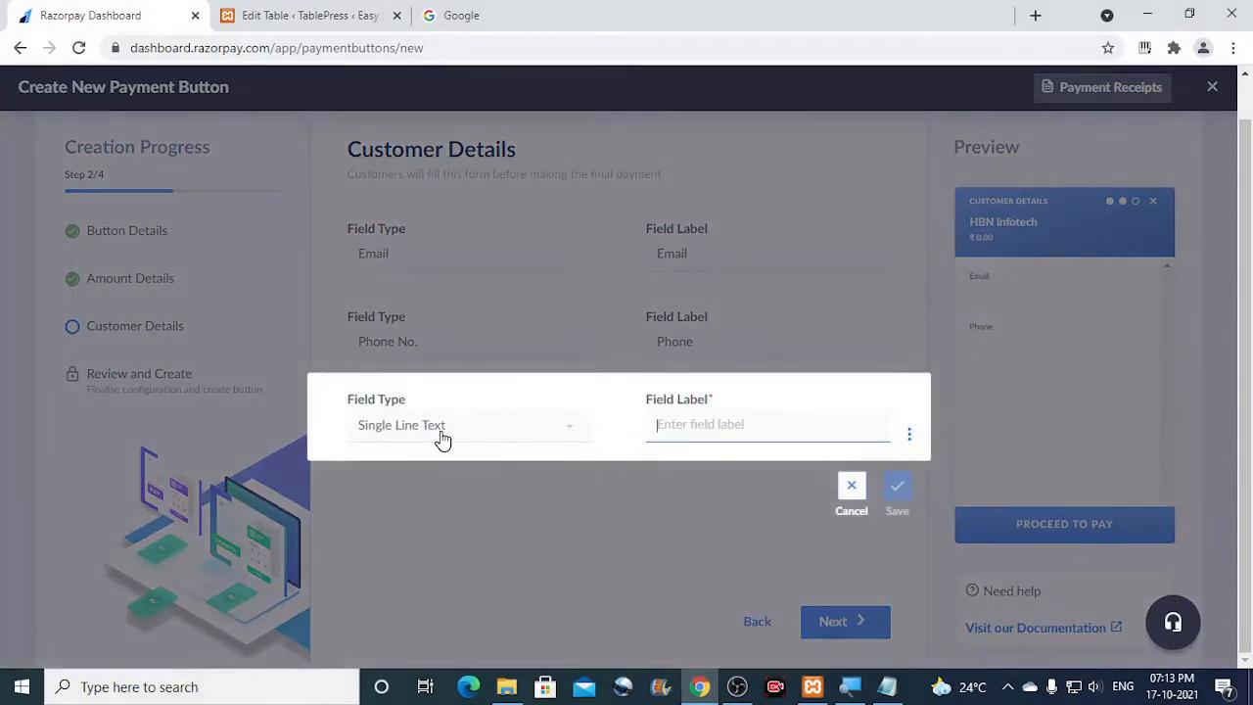
pyautogui.click(454, 429)
pyautogui.click(456, 429)
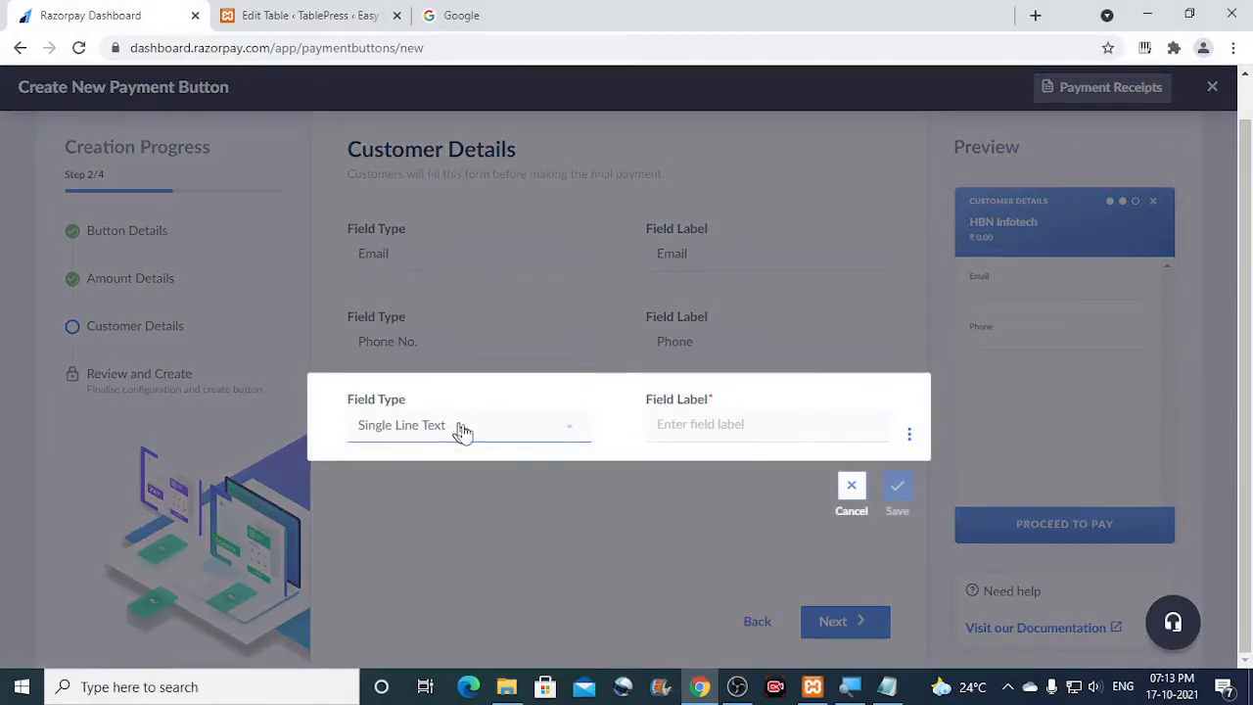
pyautogui.click(706, 423)
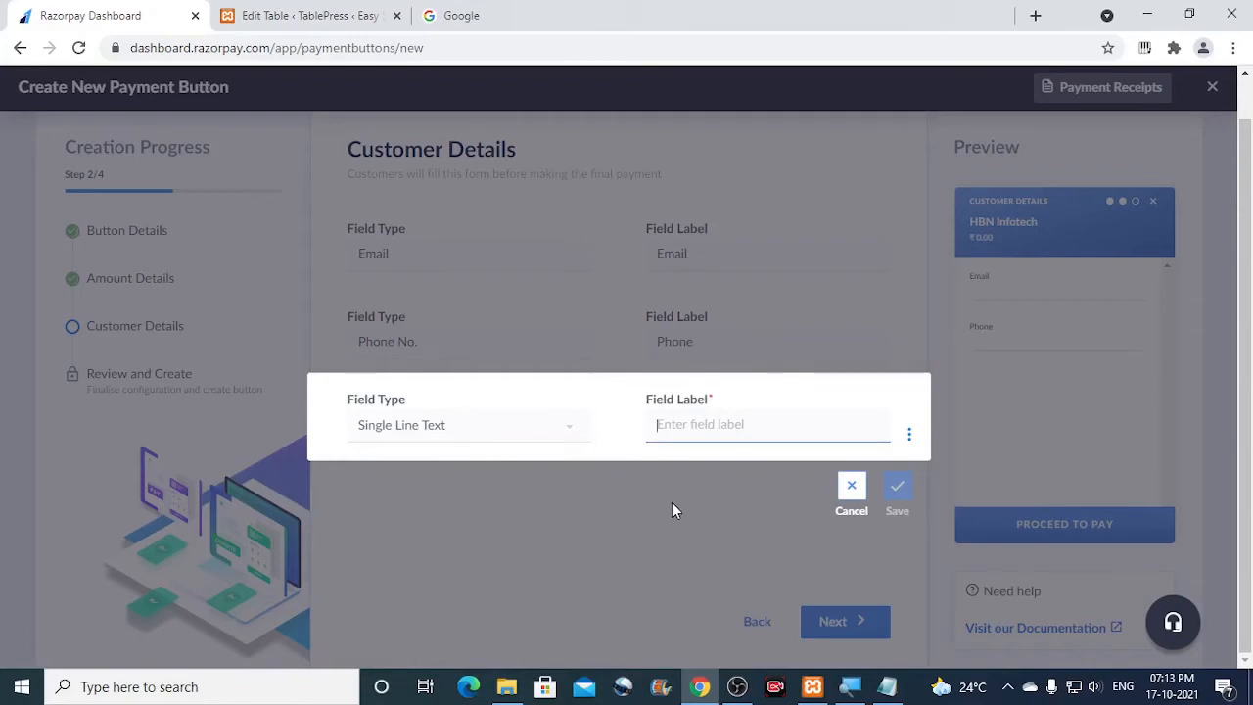
pyautogui.write('Name')
pyautogui.click(898, 489)
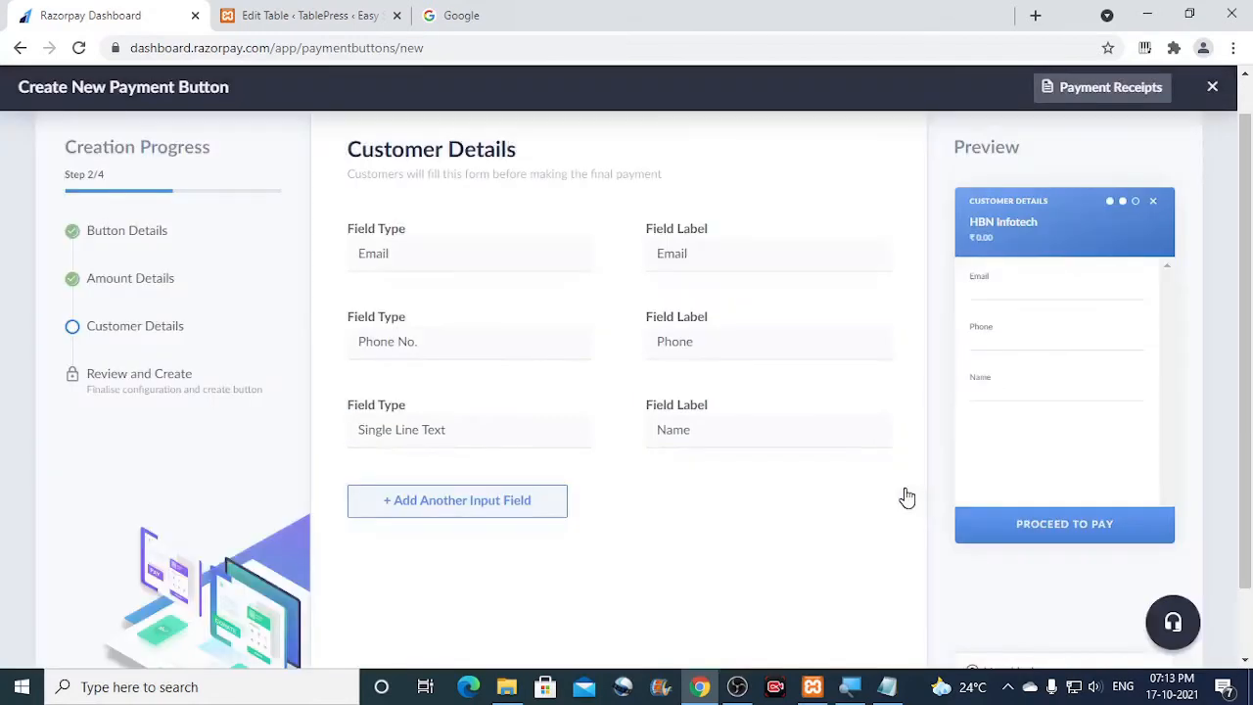
# Step: Finish the customer details, create the payment button and copy its HTML code
pyautogui.moveTo(1248, 451); pyautogui.dragTo(1249, 529)
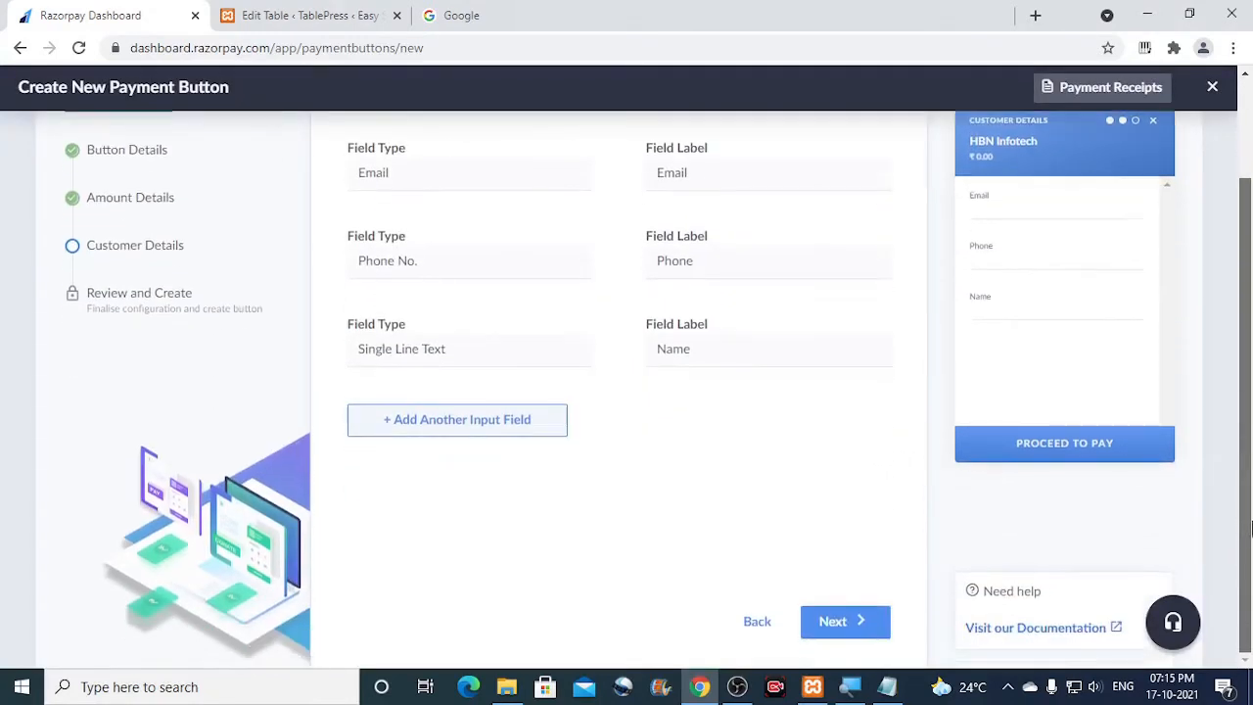
pyautogui.click(881, 628)
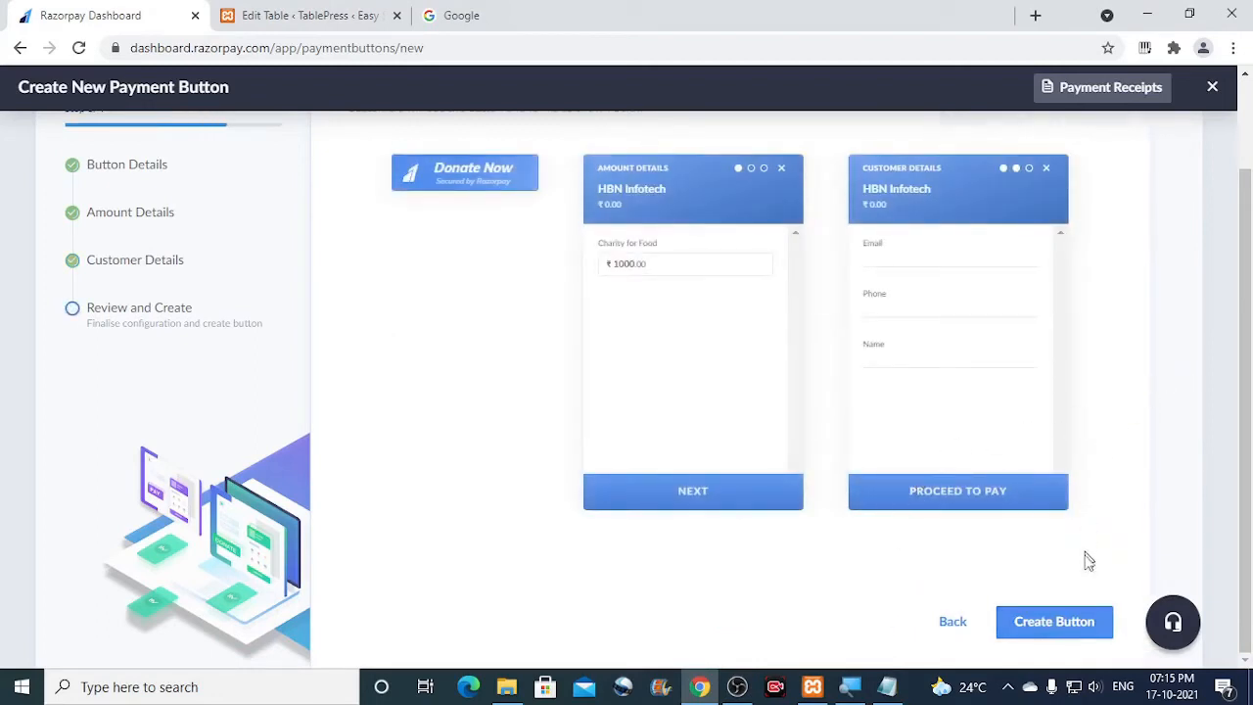
pyautogui.click(1109, 624)
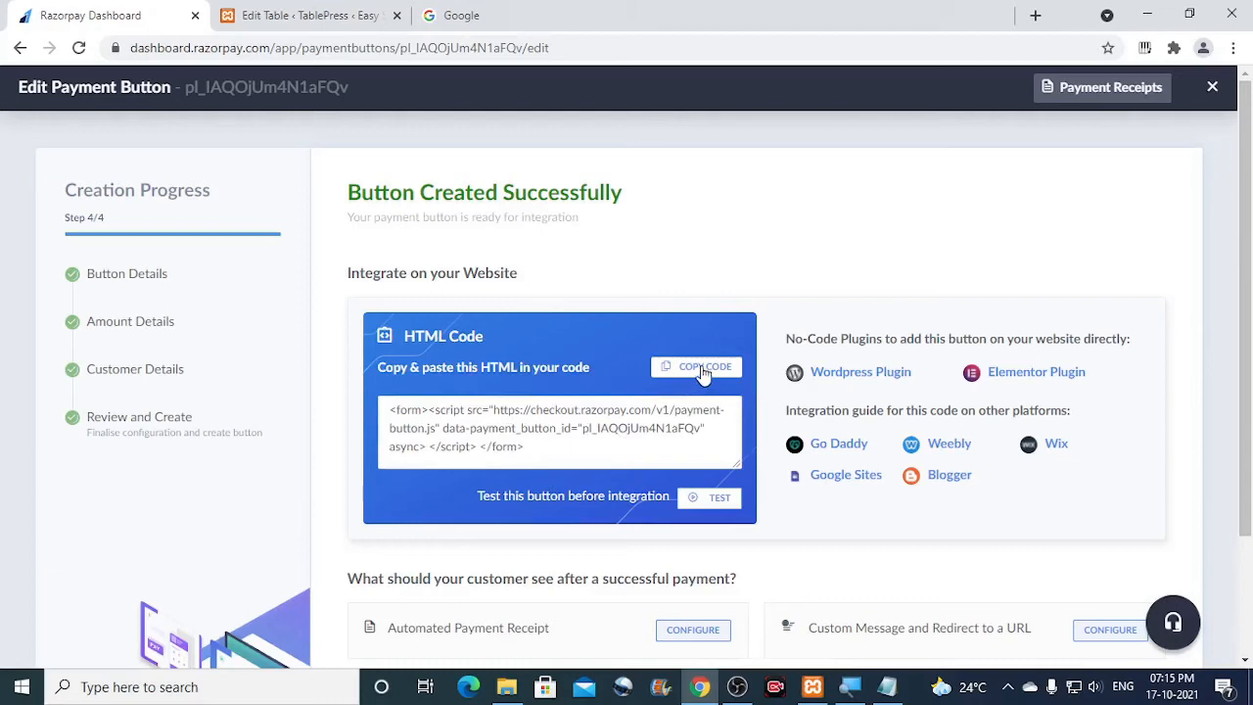
pyautogui.click(734, 370)
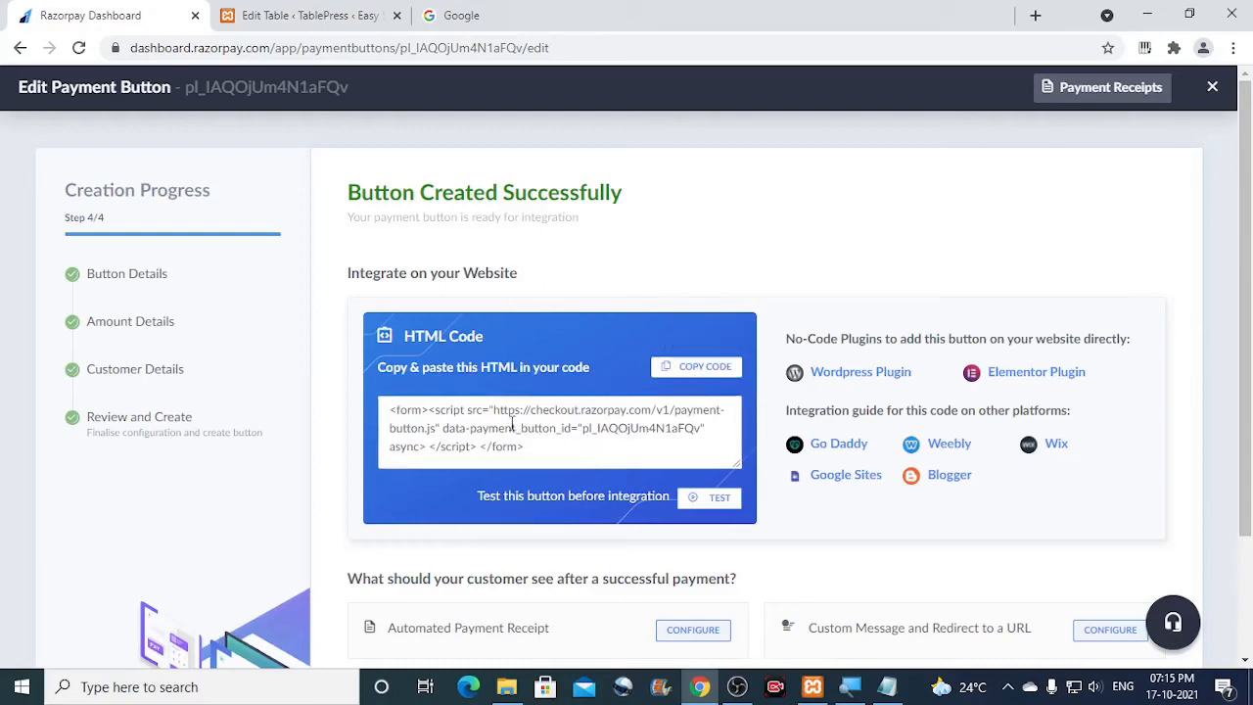
# Step: Switch to the TablePress table and paste the copied button code into column C of the Charity for Food row
pyautogui.click(321, 11)
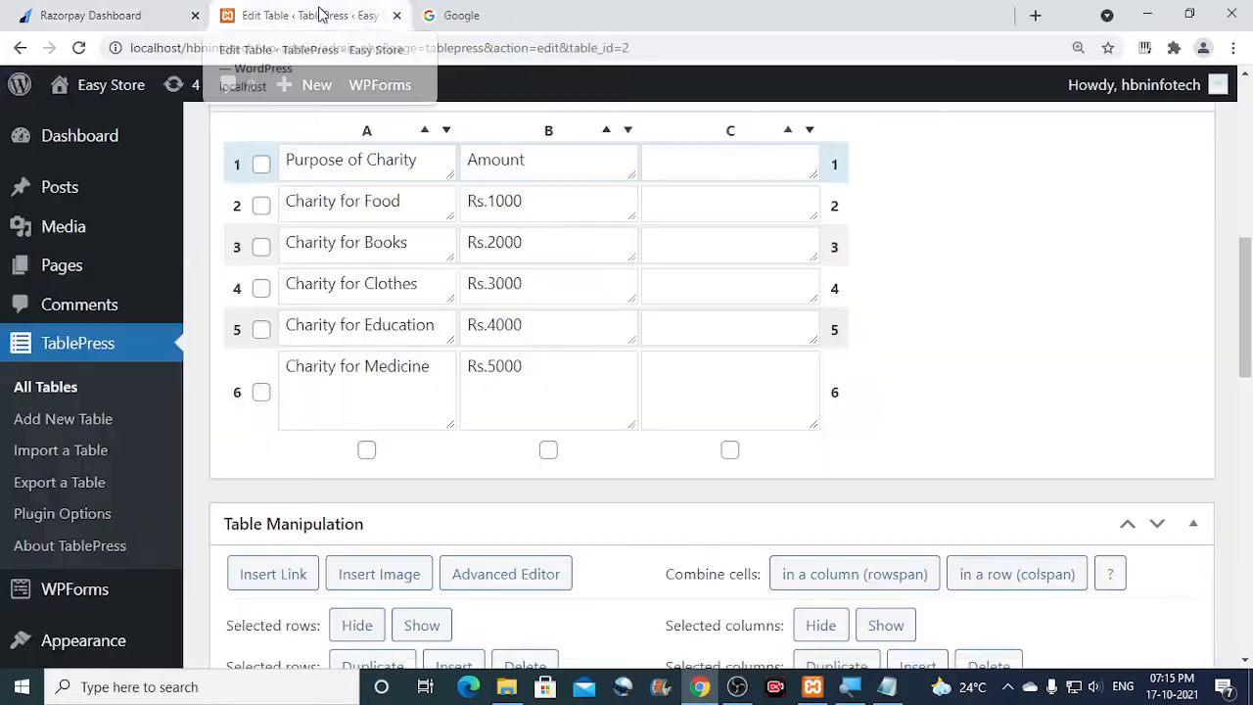
pyautogui.click(682, 205)
pyautogui.rightClick(679, 202)
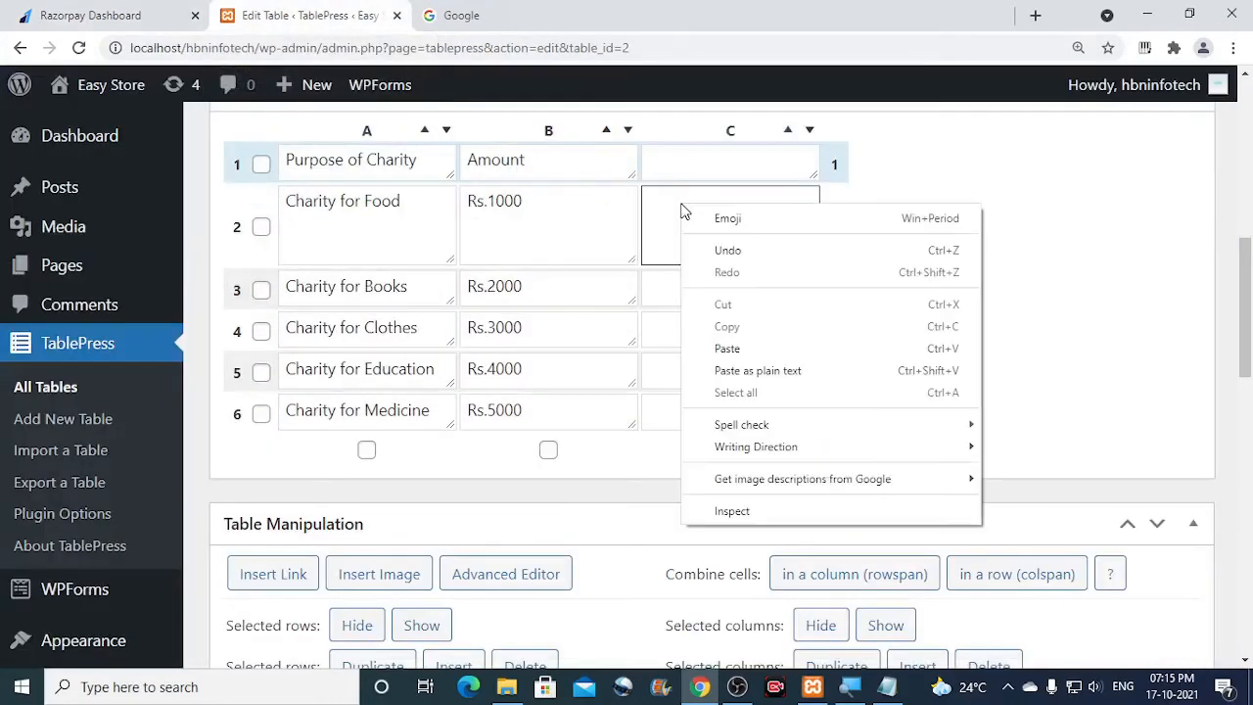
pyautogui.click(746, 351)
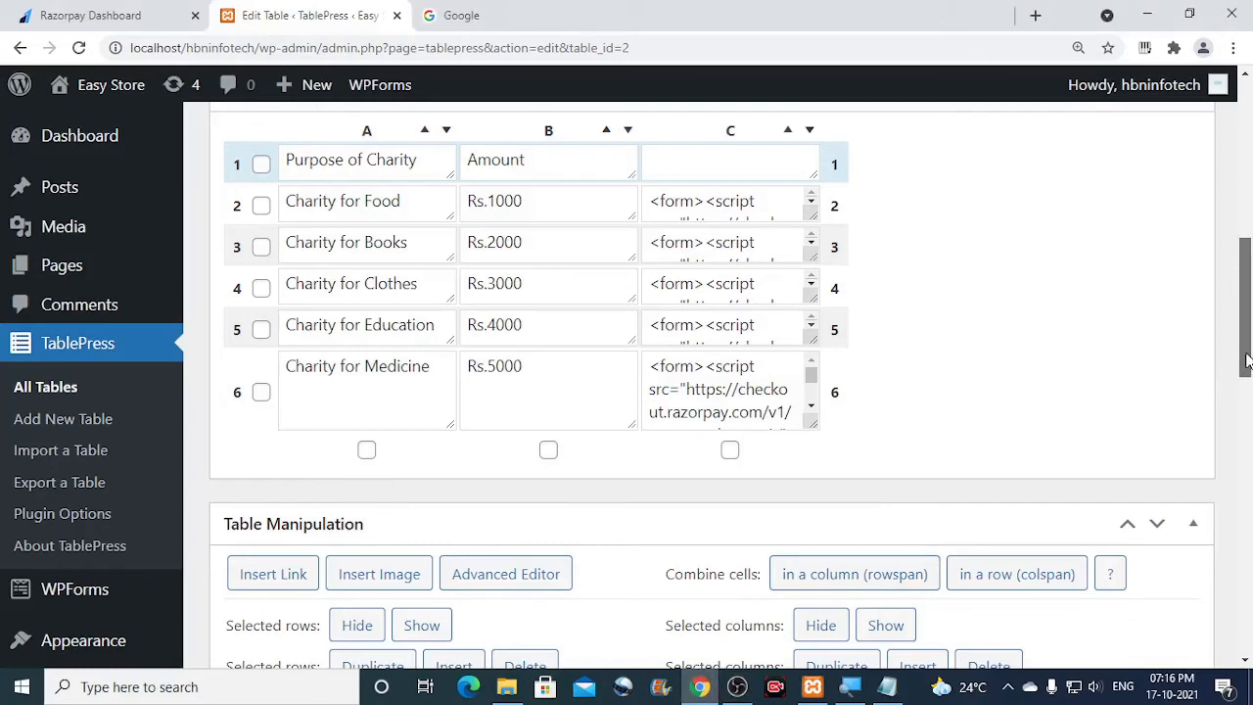
# Step: Save the changes to the Charity table and copy its shortcode [table id=2 /]
pyautogui.moveTo(1246, 362); pyautogui.dragTo(1247, 231)
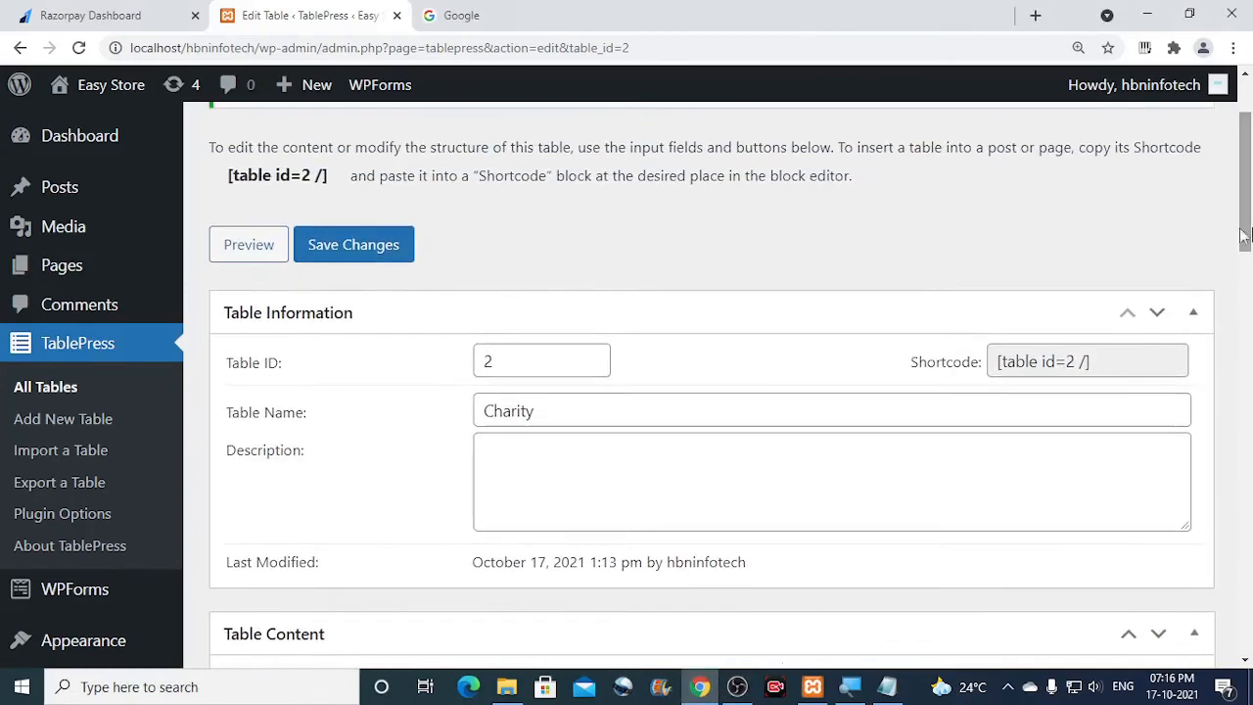
pyautogui.click(397, 246)
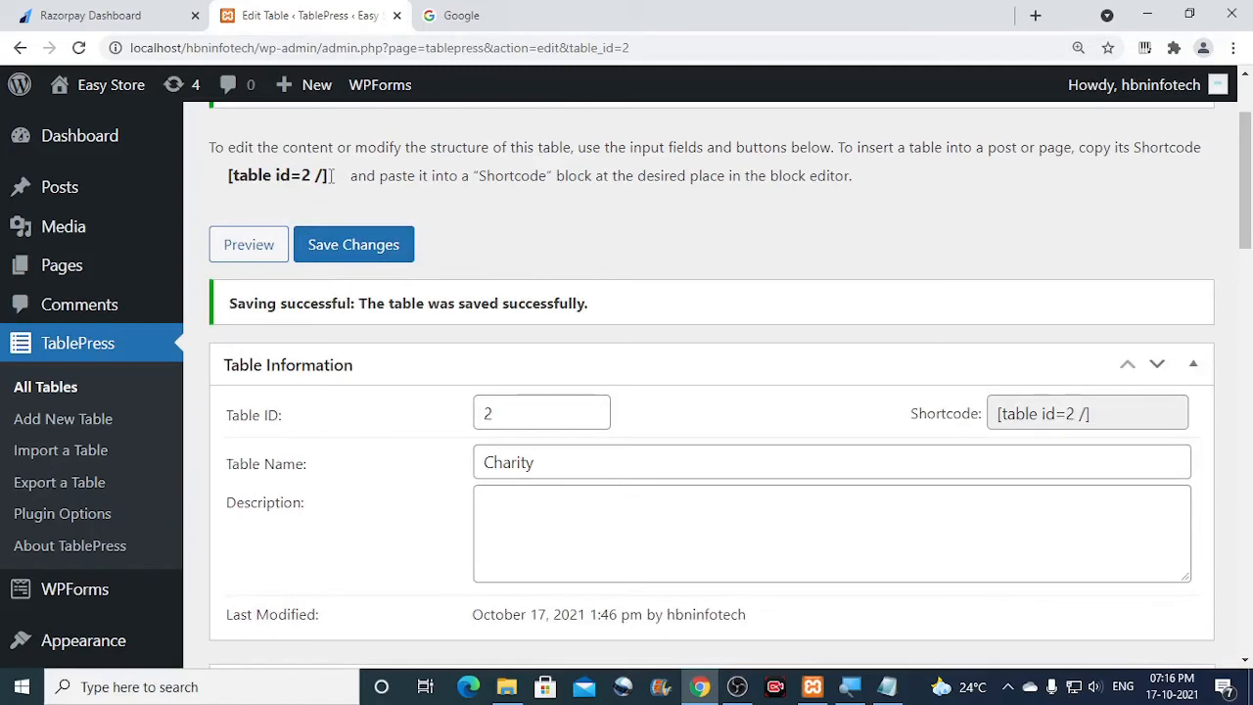
pyautogui.moveTo(331, 177); pyautogui.dragTo(229, 176)
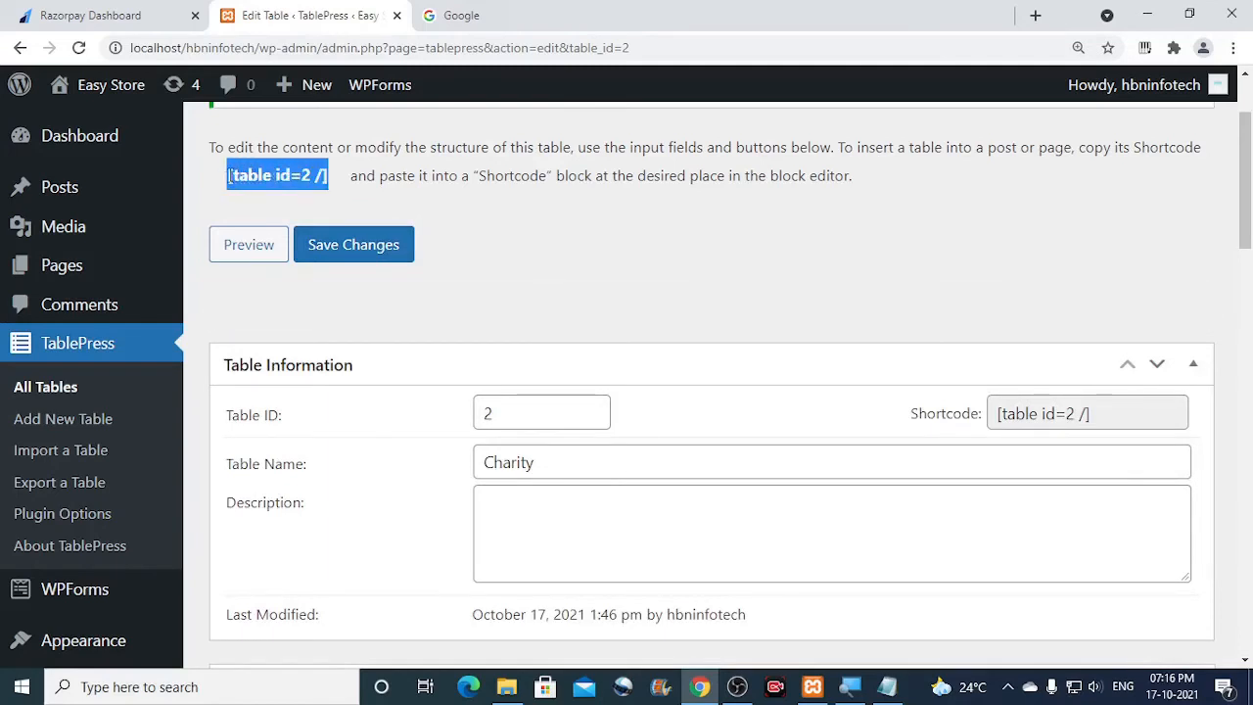
pyautogui.rightClick(303, 178)
pyautogui.click(338, 194)
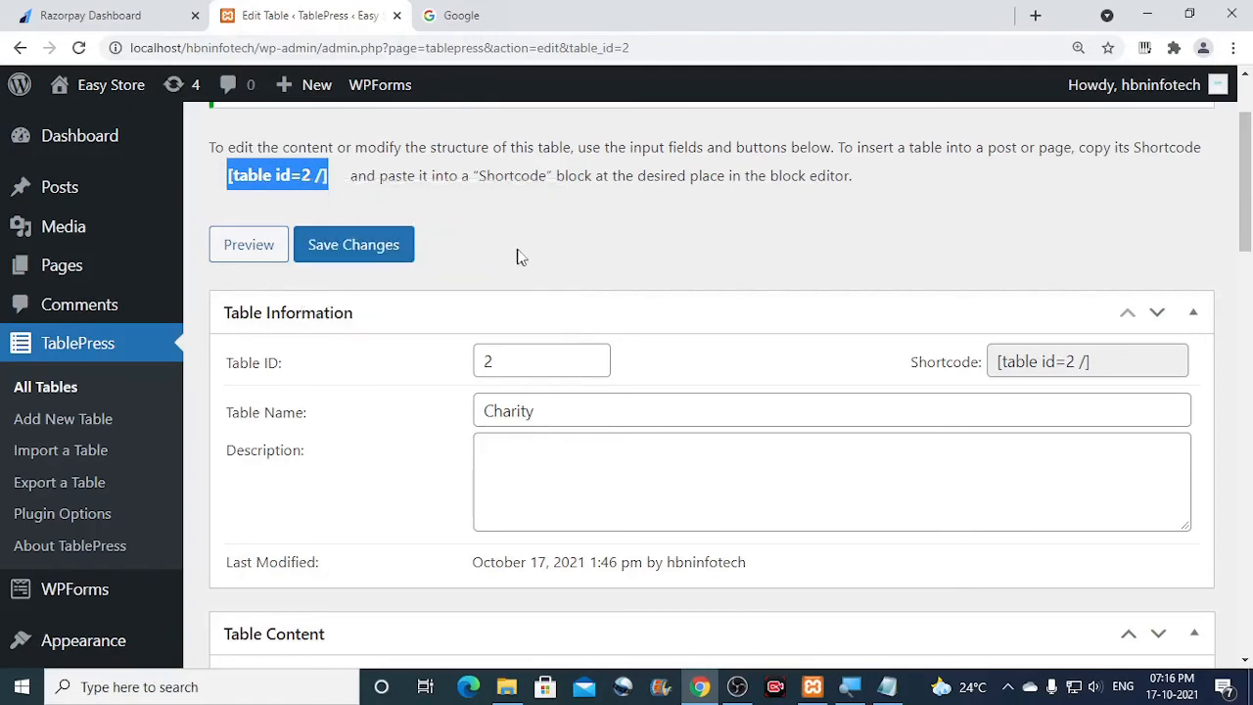
pyautogui.click(528, 250)
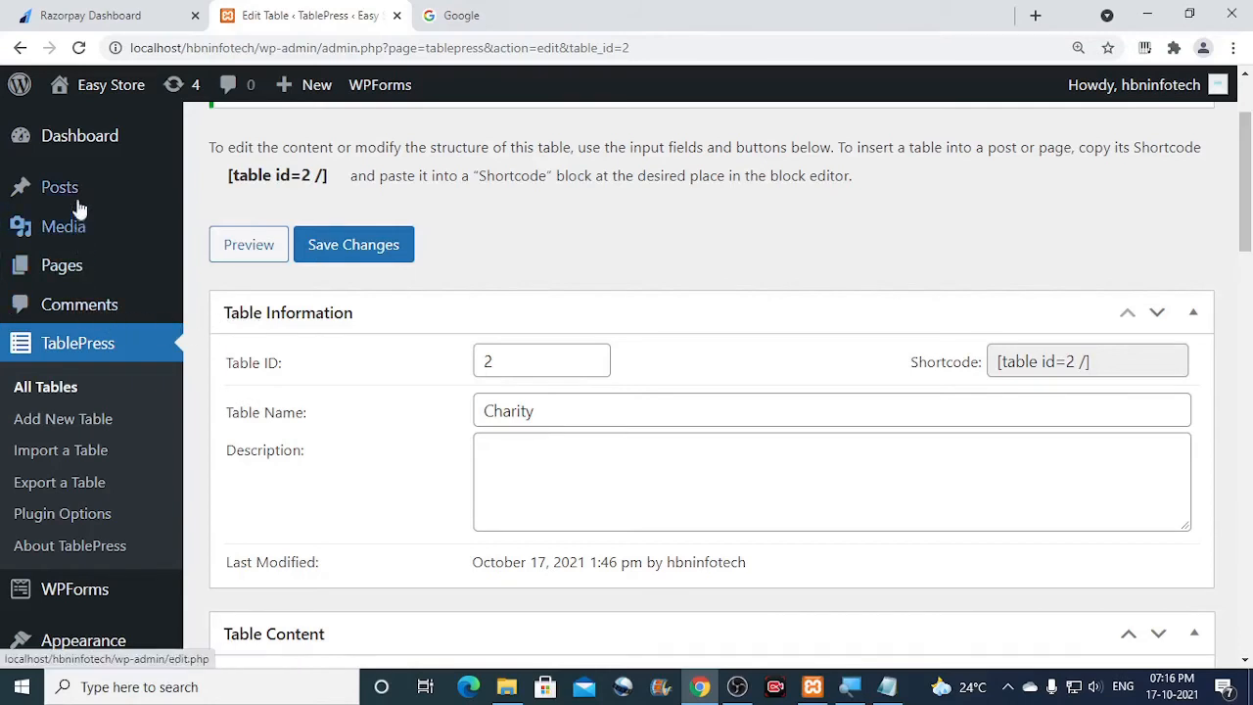
# Step: Create a new WordPress post titled "Charity"
pyautogui.moveTo(80, 200)
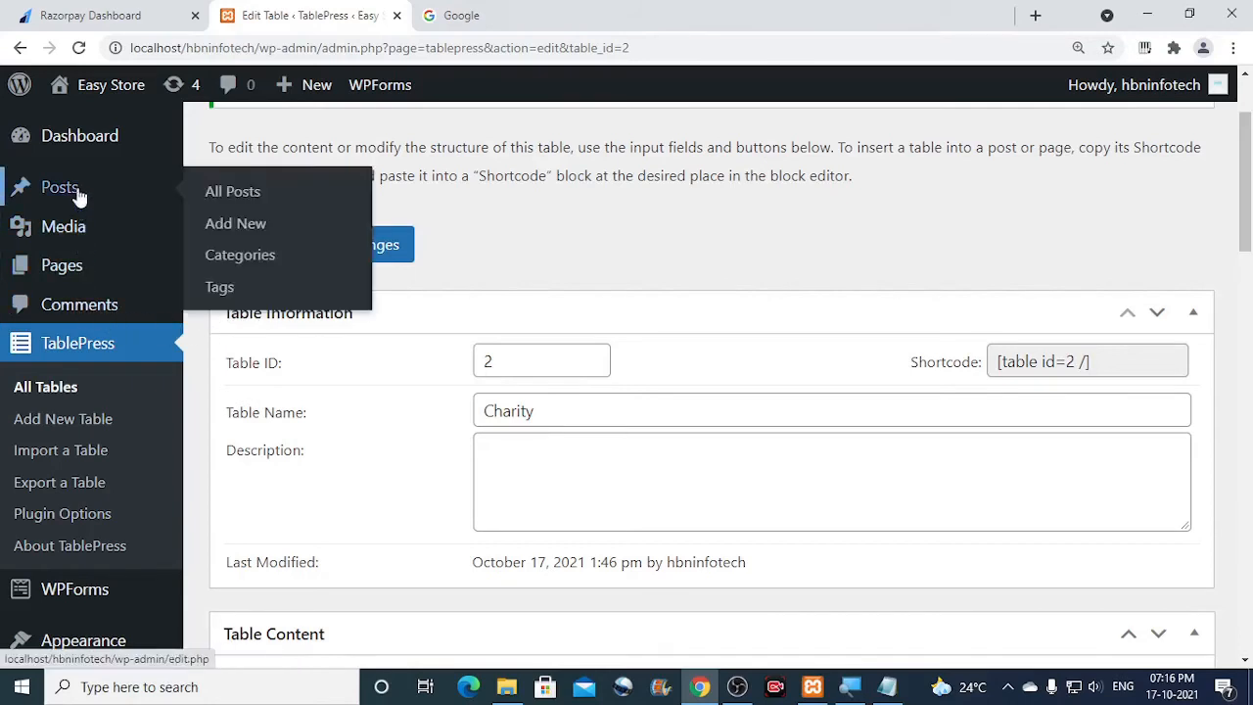
pyautogui.click(234, 226)
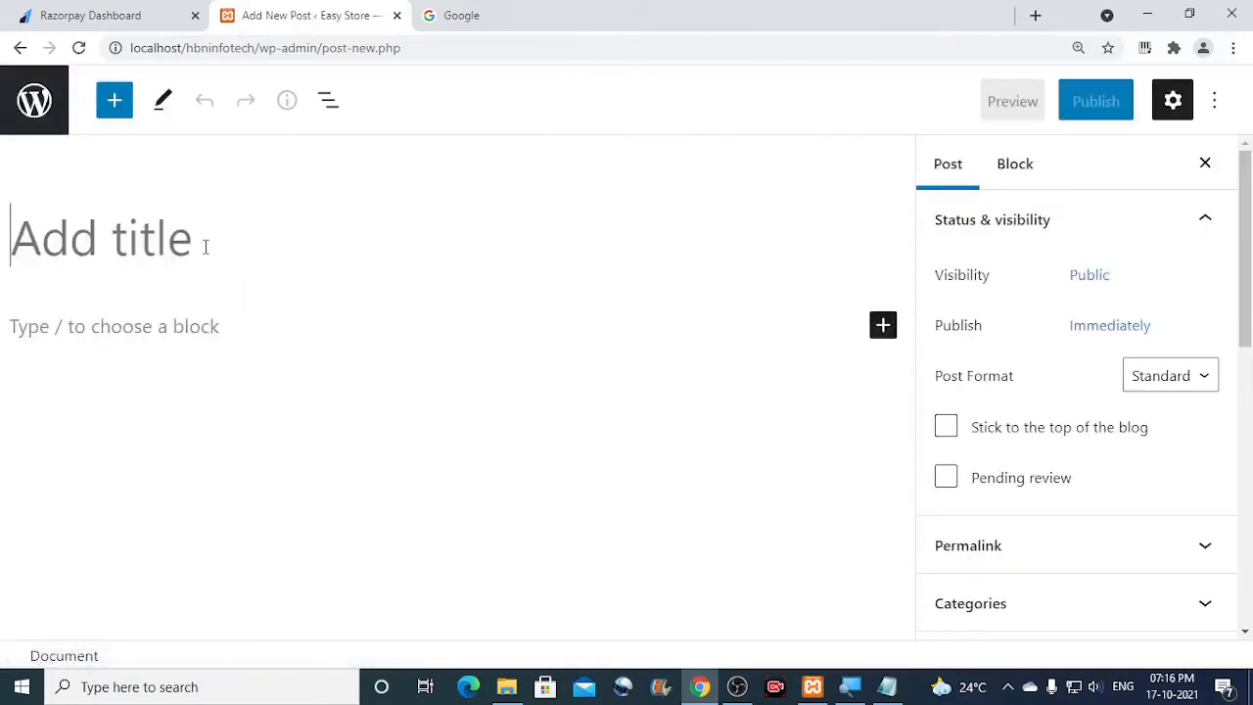
pyautogui.write('Charit')
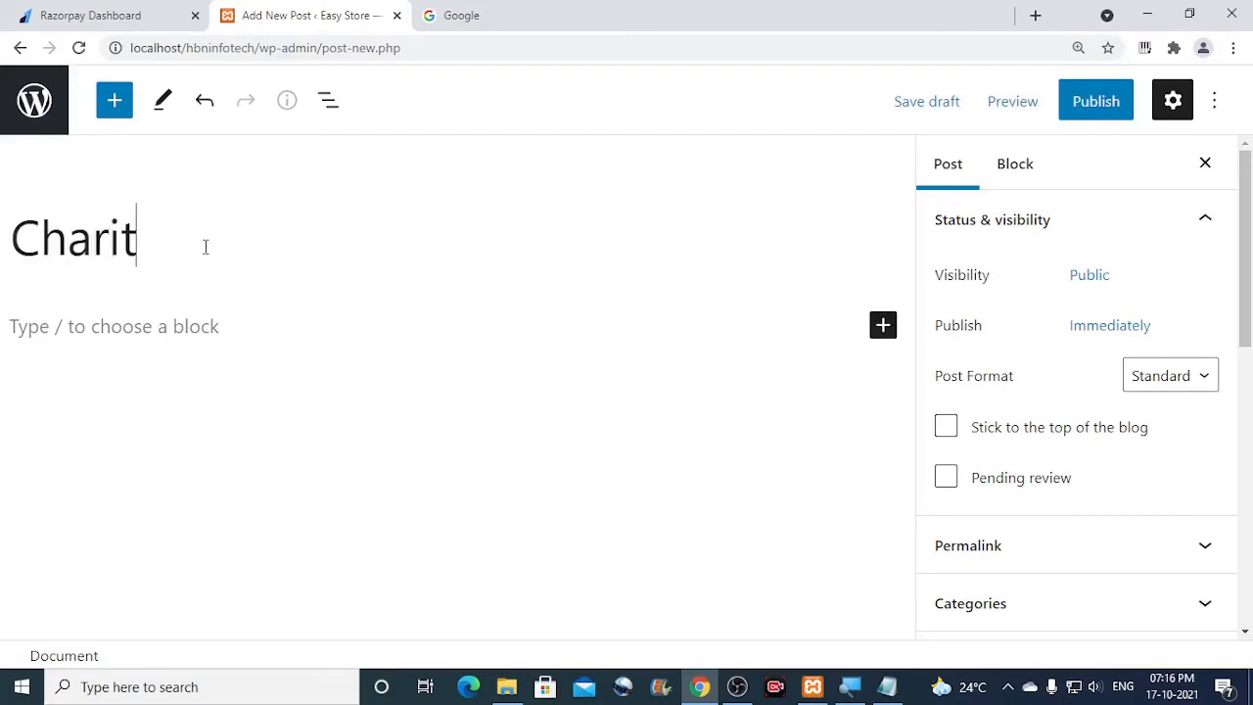
pyautogui.write('y')
# Step: Add a Shortcode block to the post body and paste the table shortcode [table id=2 /] into it
pyautogui.click(200, 326)
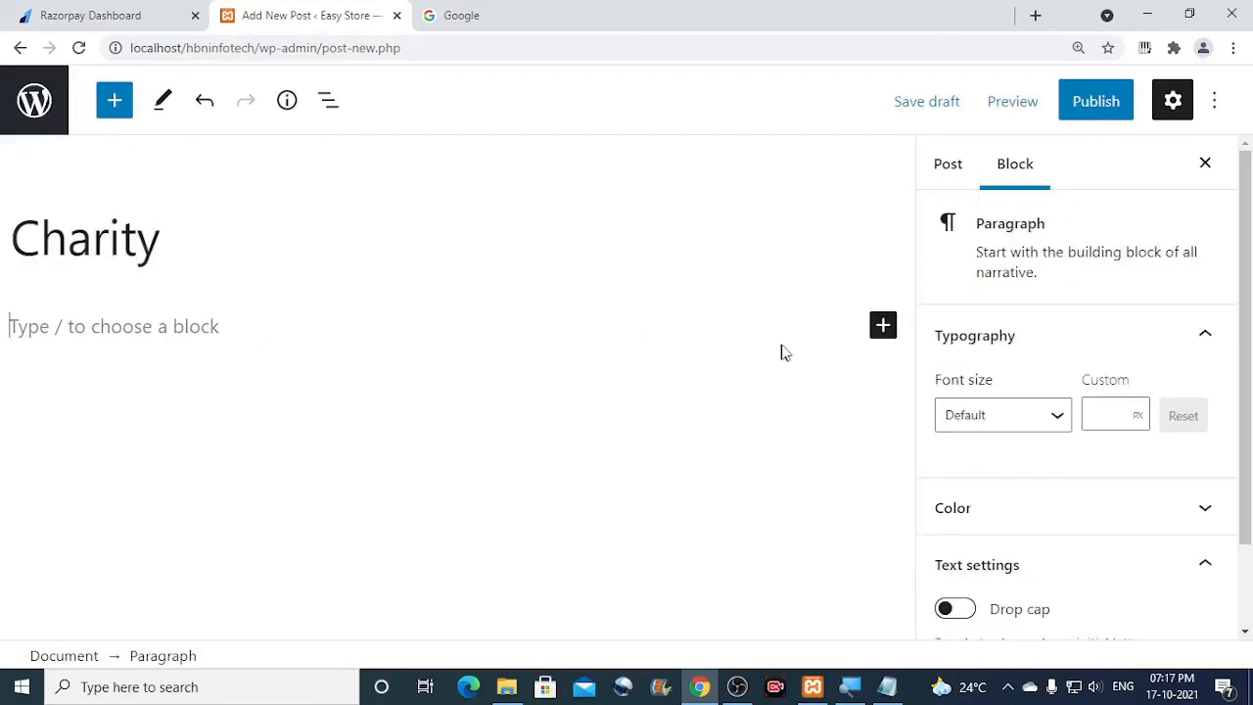
pyautogui.click(884, 333)
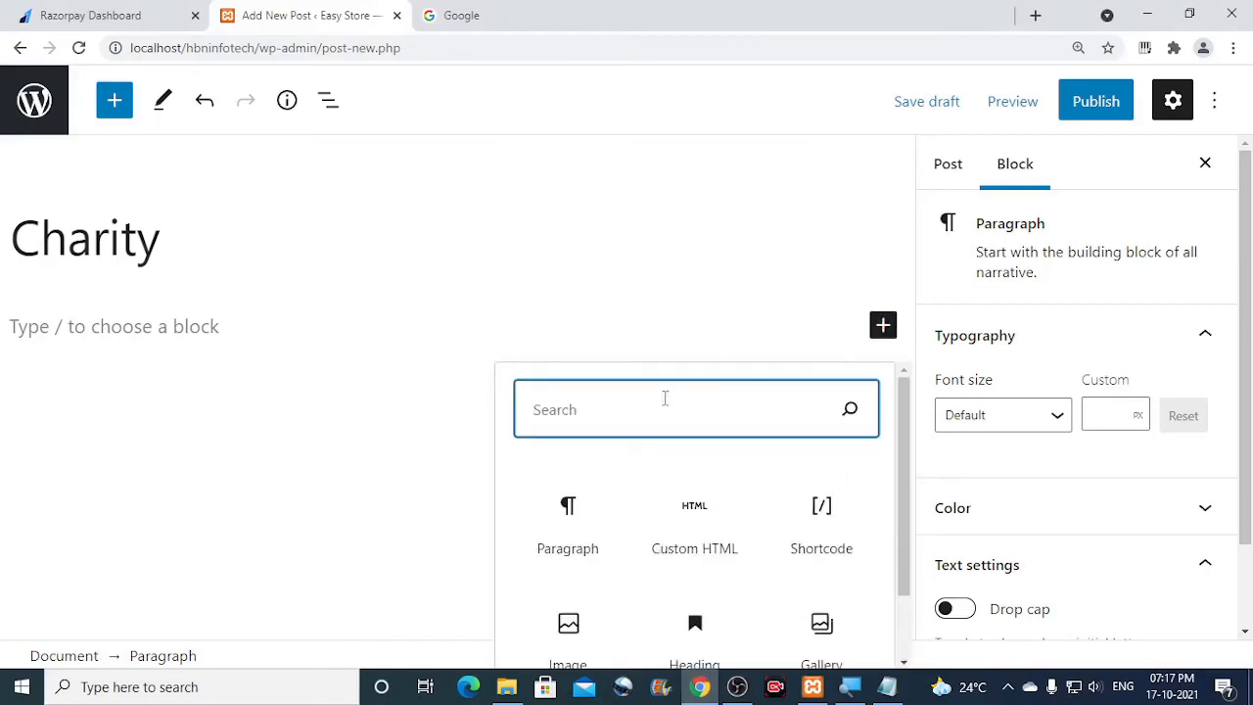
pyautogui.click(867, 510)
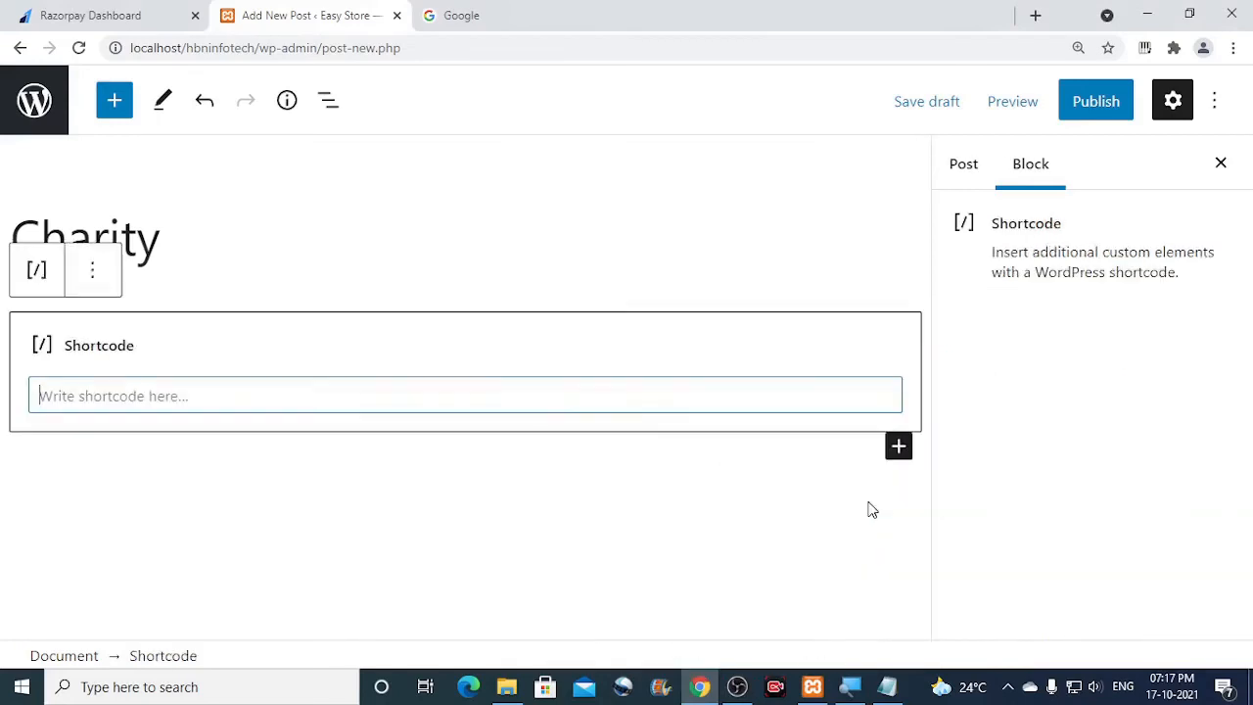
pyautogui.rightClick(116, 388)
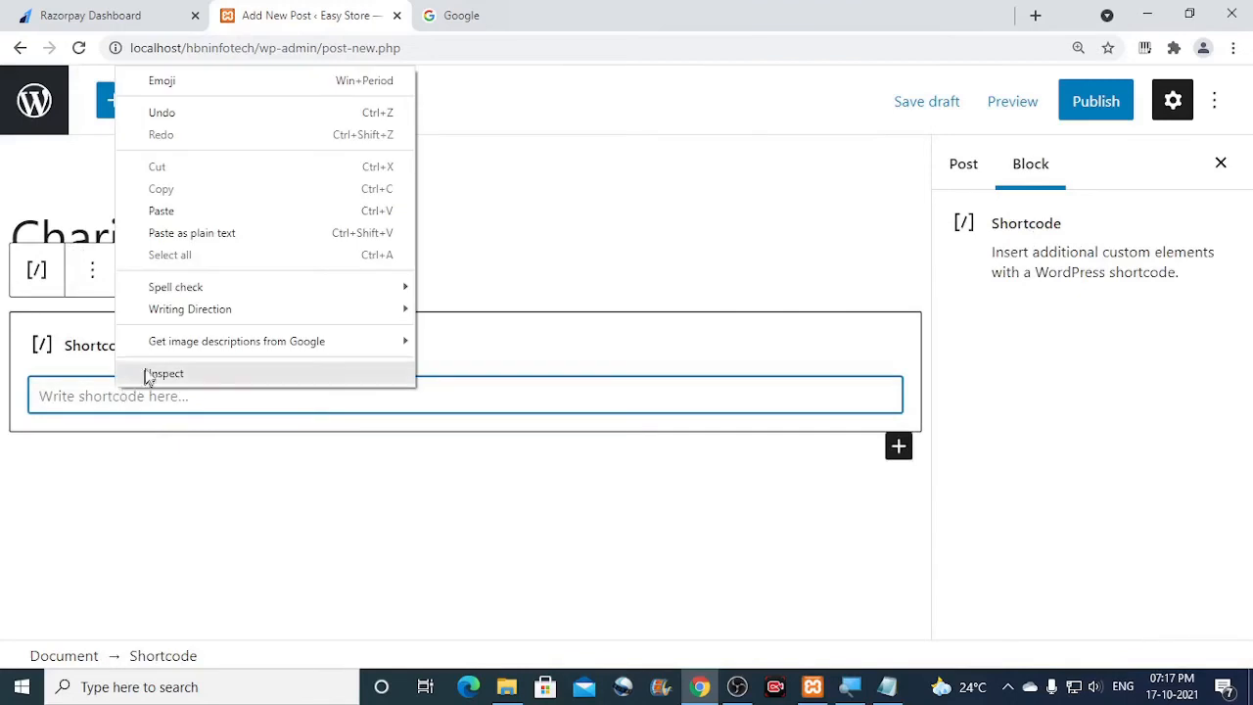
pyautogui.click(162, 212)
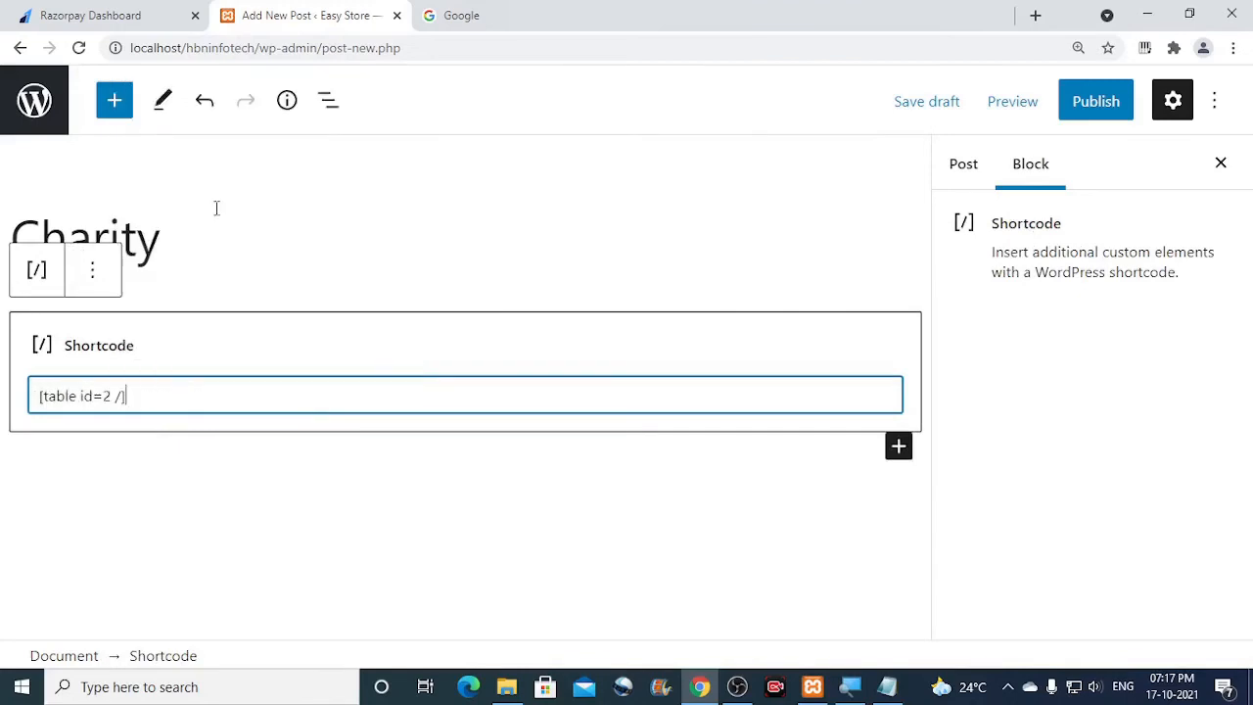
# Step: Publish the Charity post and view it on the site to check the donation table
pyautogui.click(1122, 101)
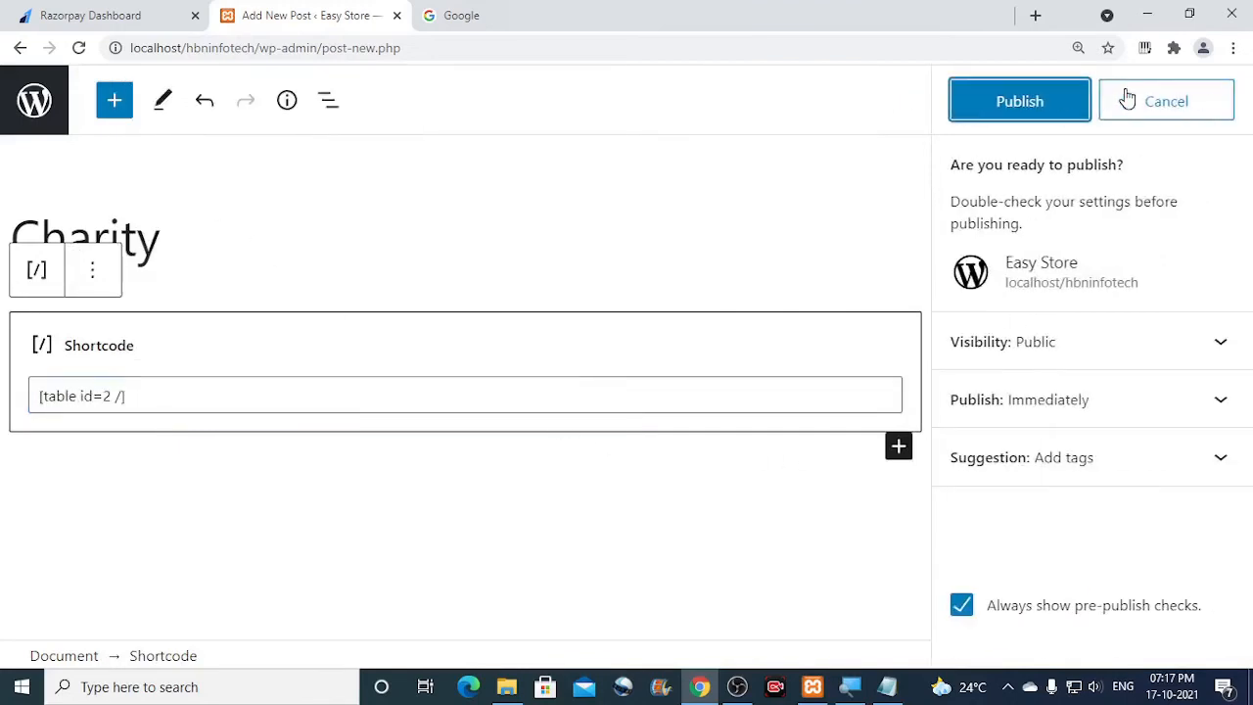
pyautogui.click(1059, 104)
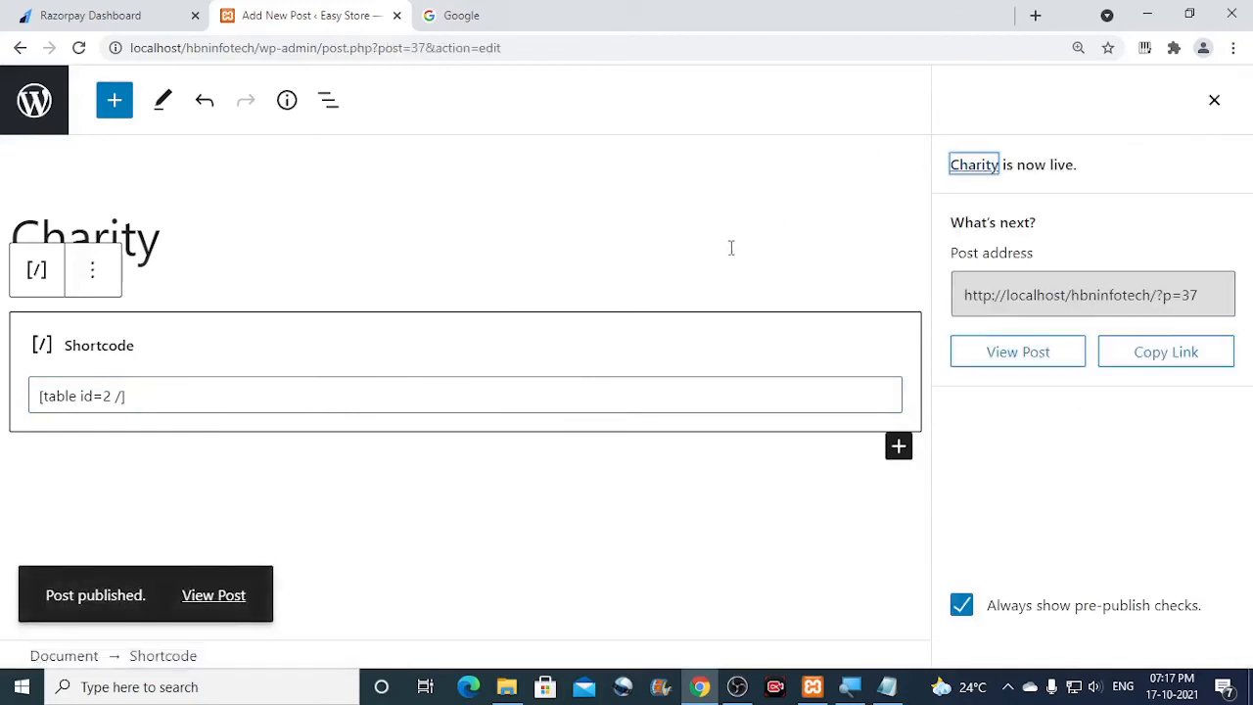
pyautogui.click(207, 596)
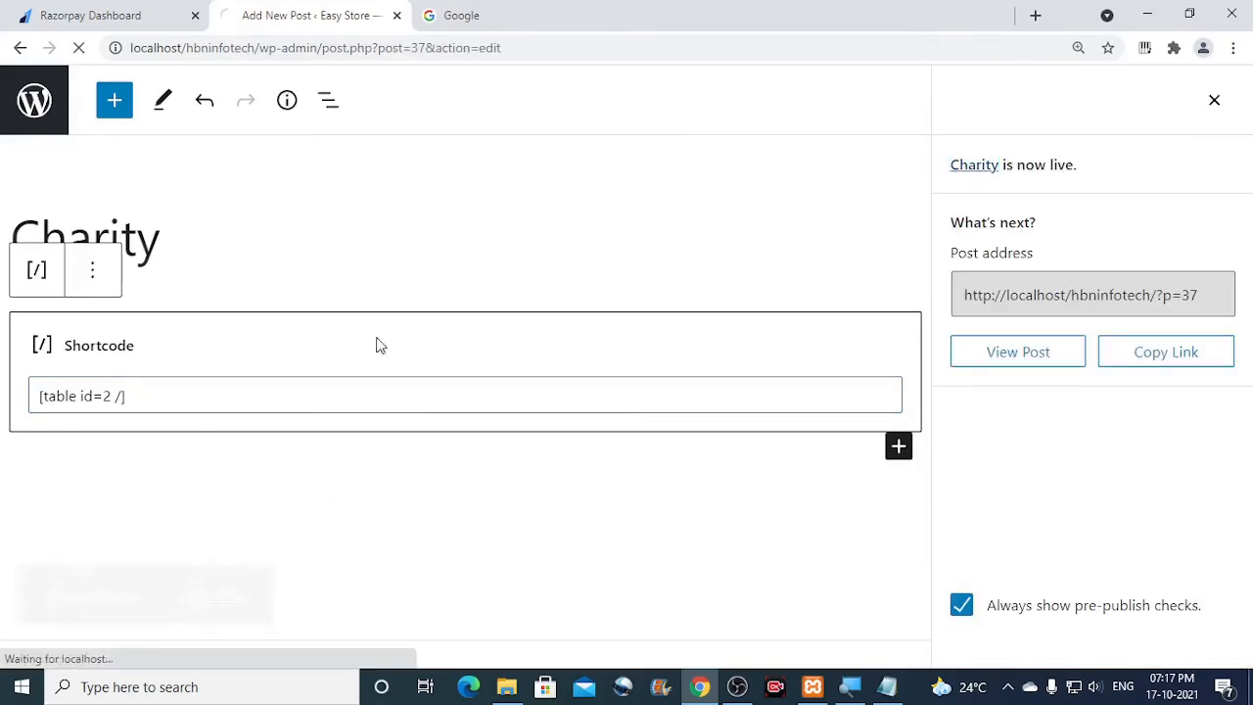
pyautogui.scroll(-2, 486, 308)
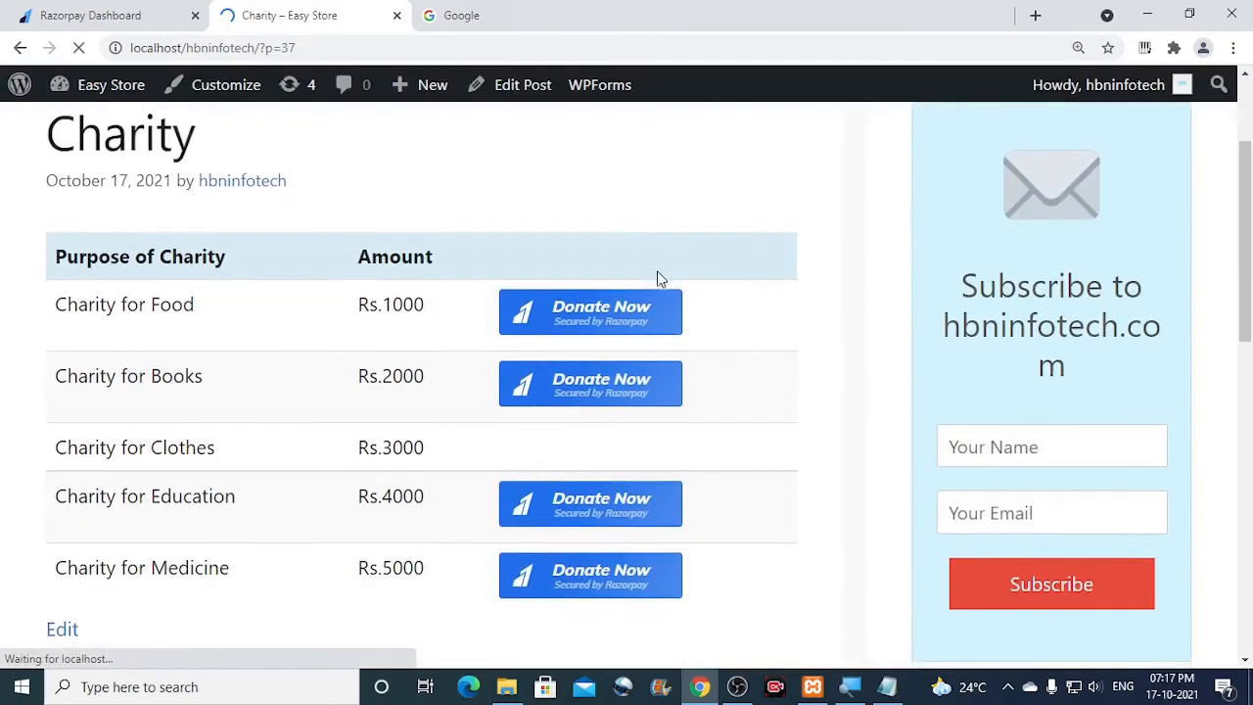
pyautogui.scroll(-1, 760, 280)
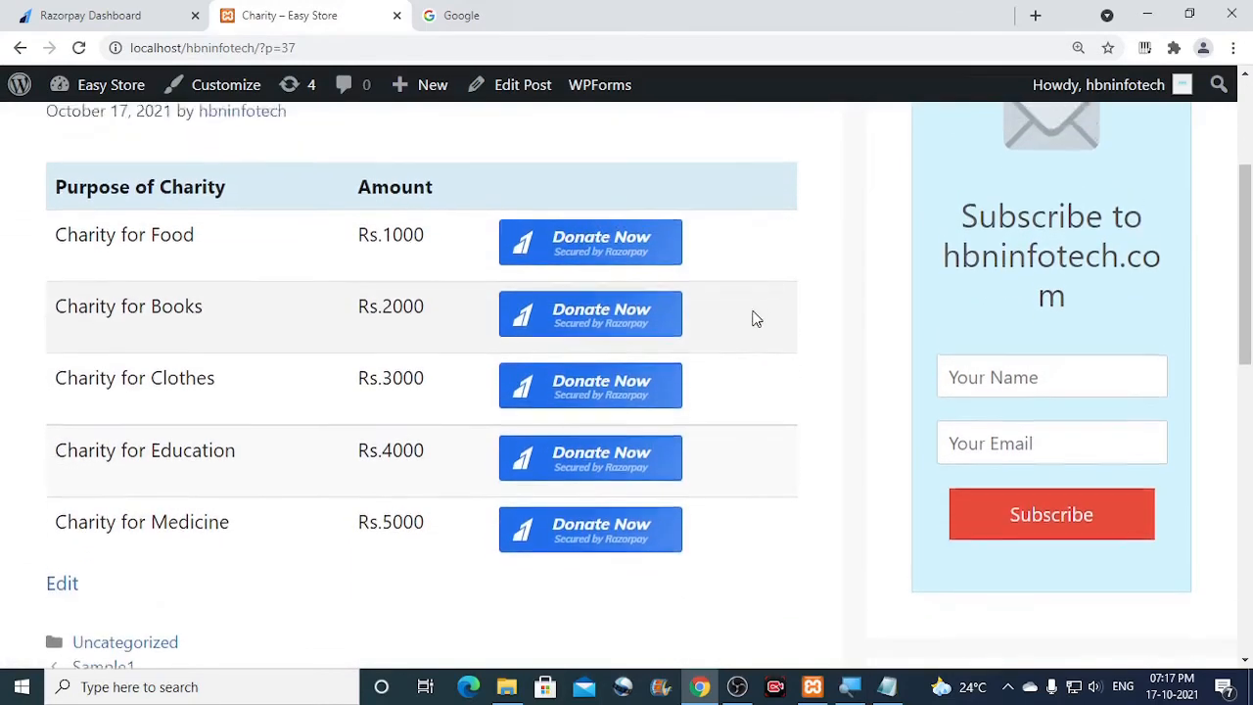
pyautogui.scroll(1, 752, 316)
pyautogui.scroll(-1, 762, 313)
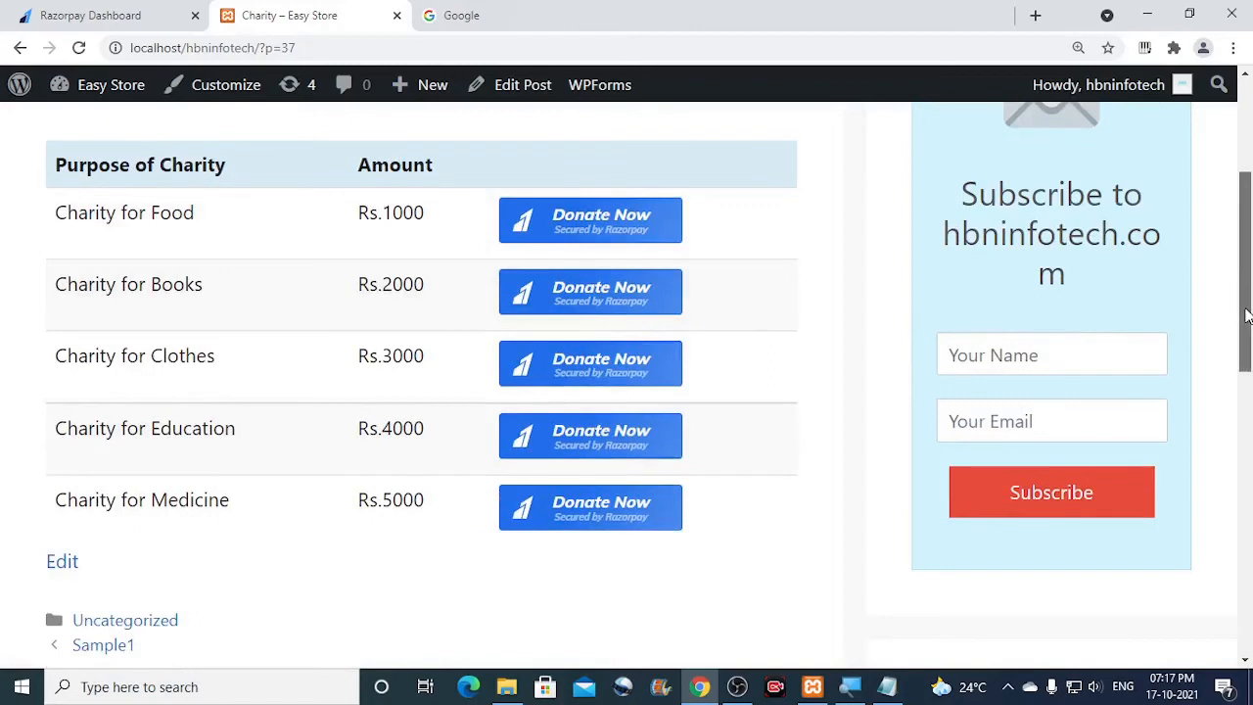
pyautogui.moveTo(1247, 315); pyautogui.dragTo(1247, 309)
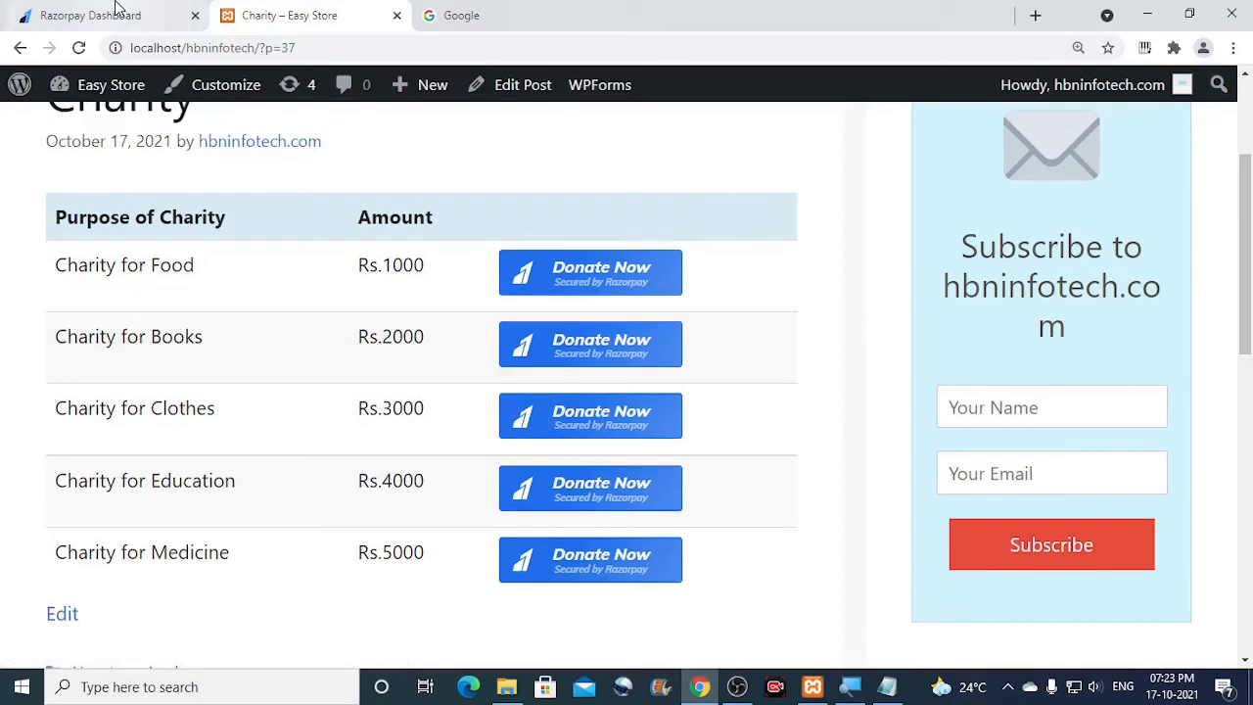
# Step: Switch to the Razorpay dashboard, leave the finished button page and open the Charity for Food payment button for editing
pyautogui.click(117, 12)
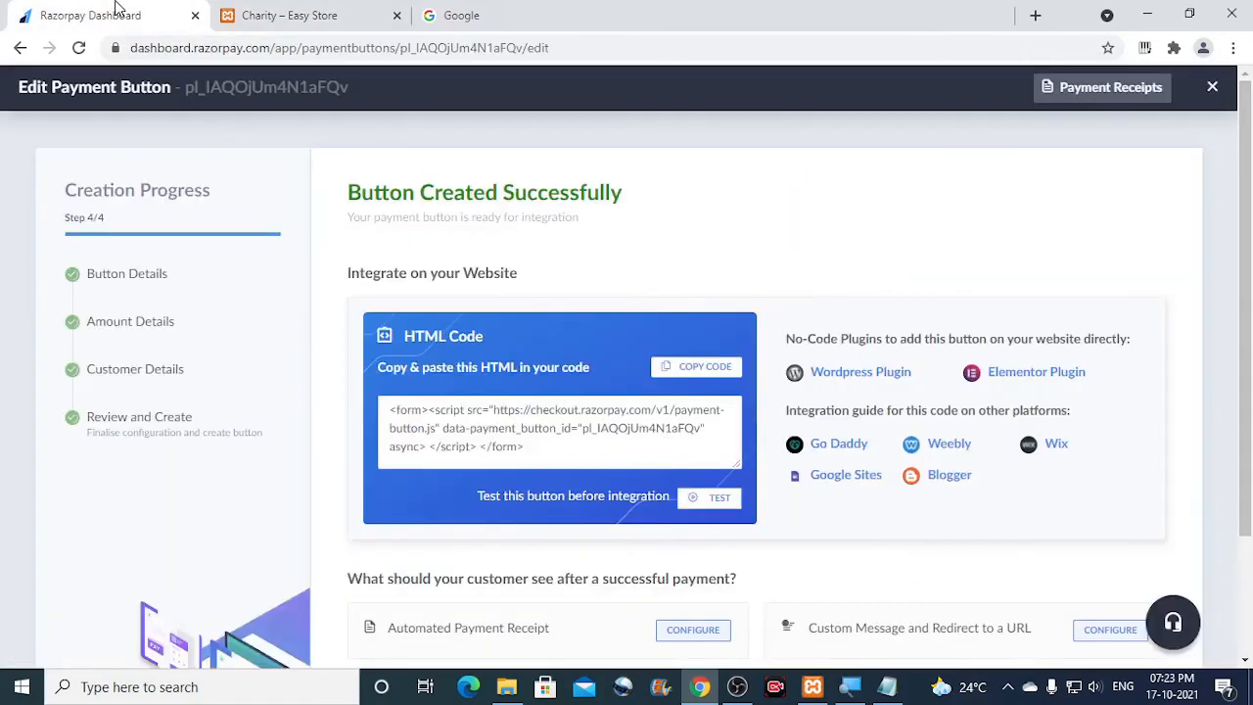
pyautogui.click(1213, 87)
pyautogui.click(660, 245)
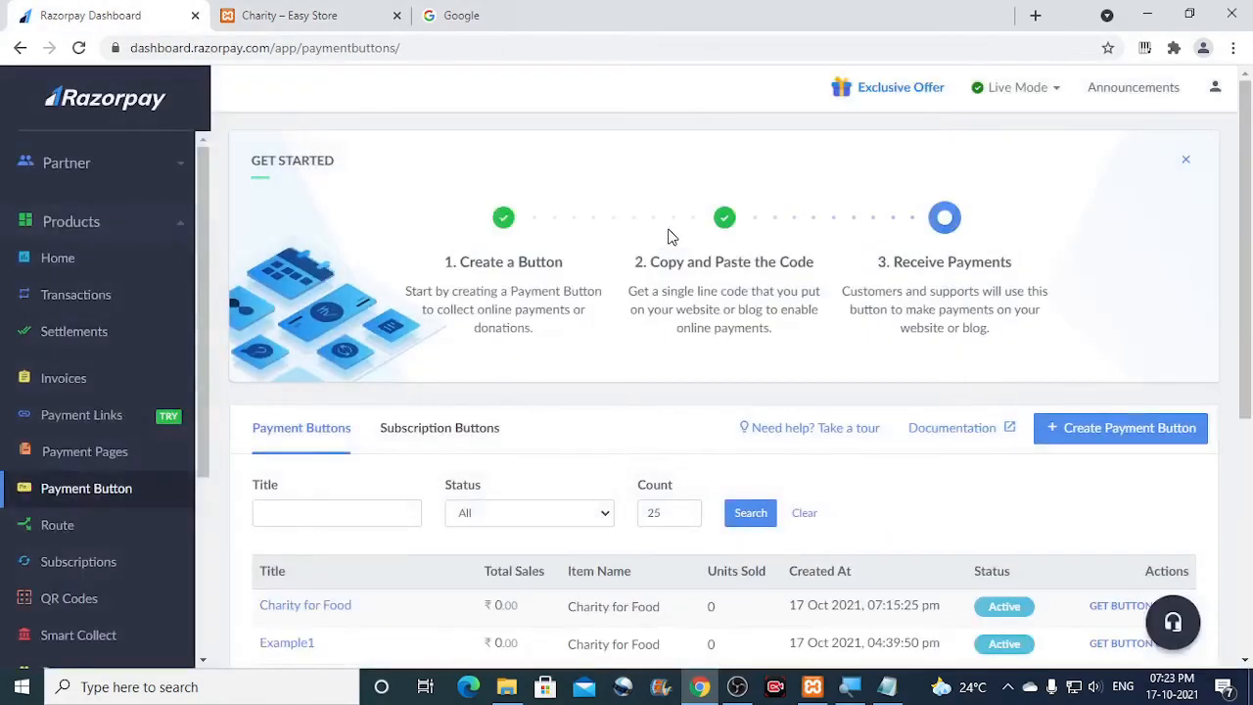
pyautogui.scroll(-1, 630, 291)
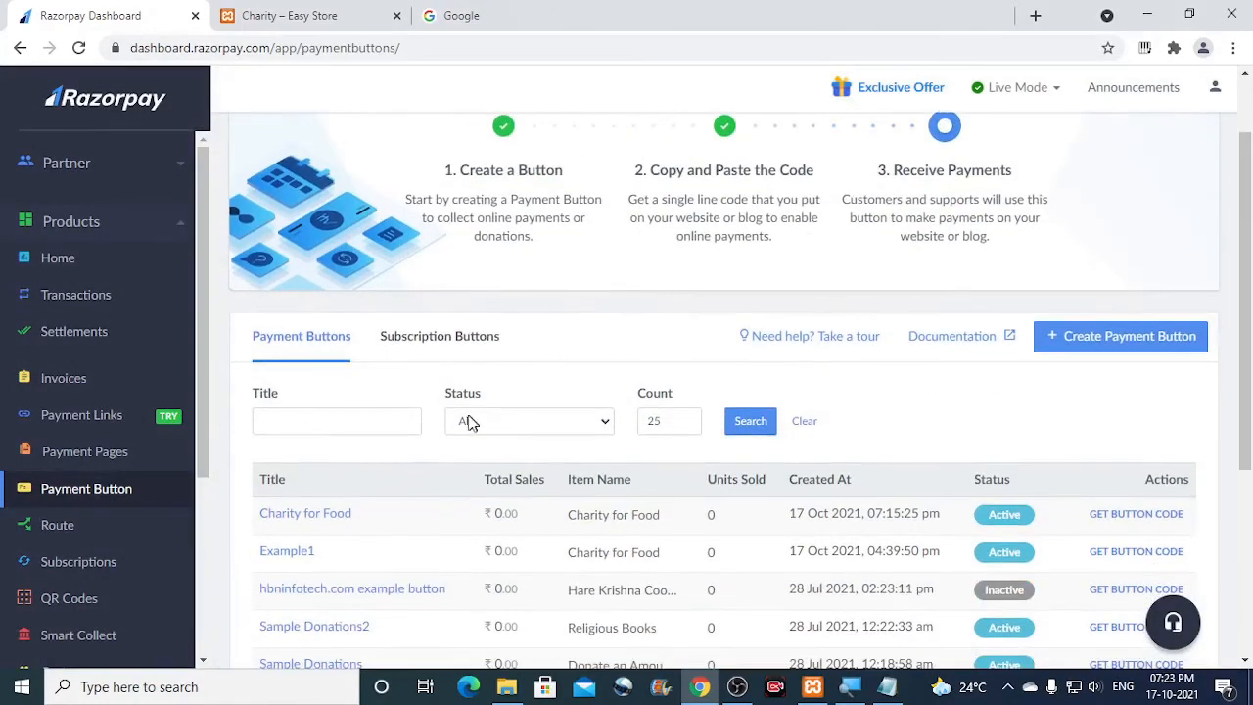
pyautogui.click(348, 519)
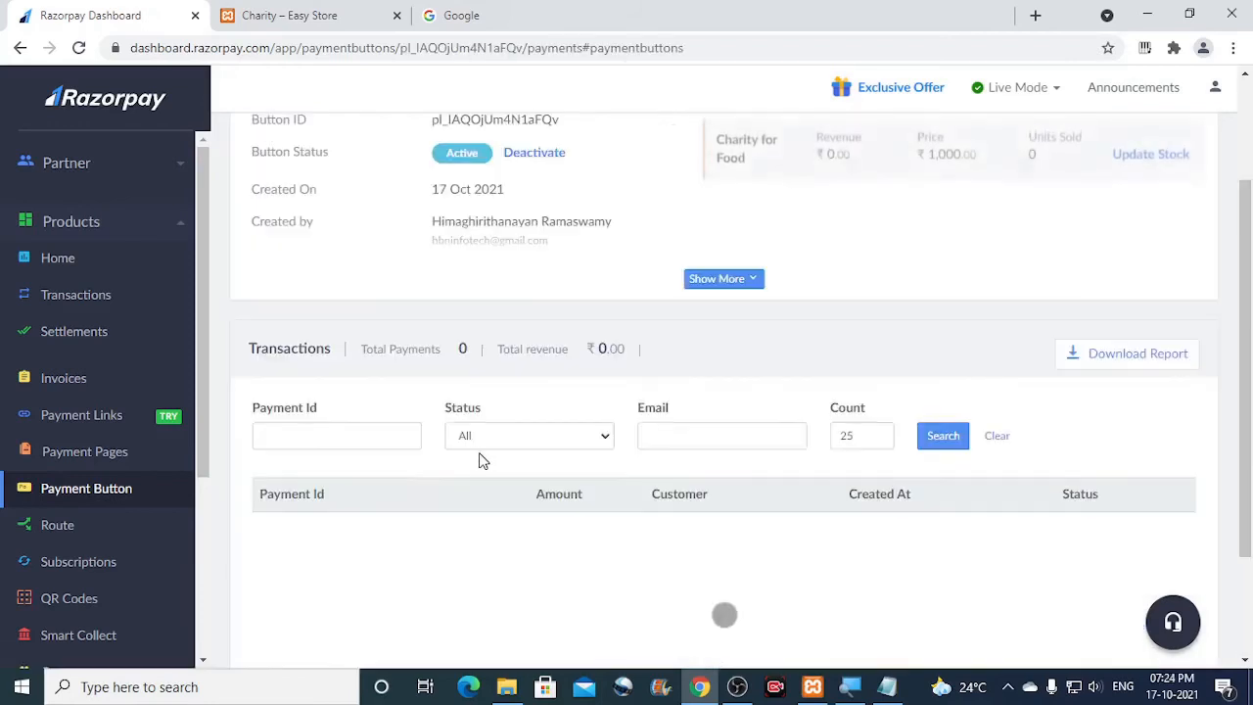
pyautogui.scroll(2, 979, 250)
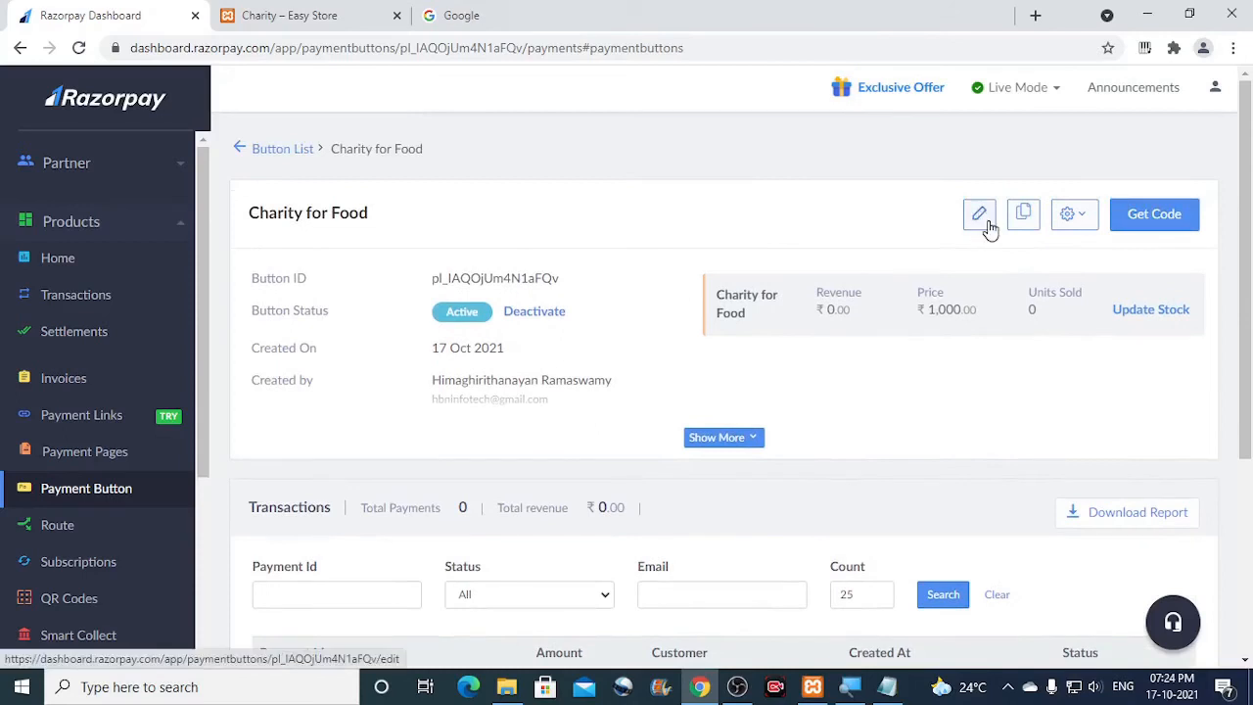
pyautogui.click(984, 217)
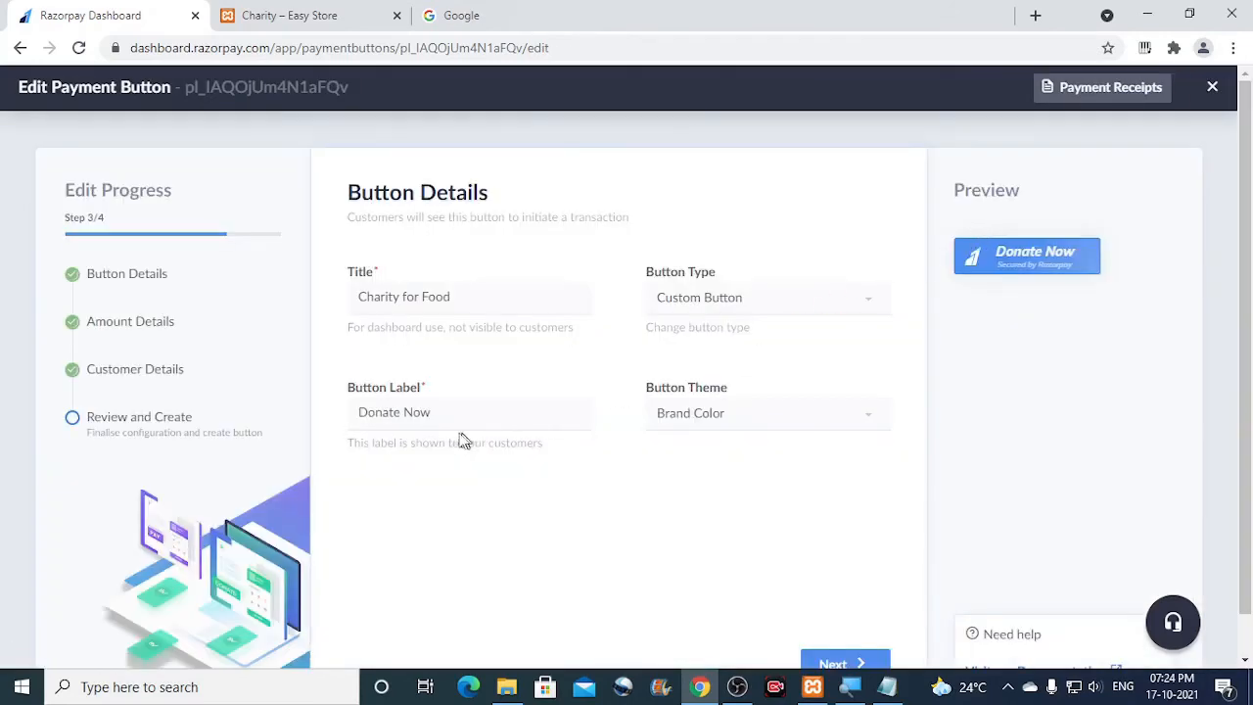
# Step: Change the payment button's label to "Donate Rs.1000"
pyautogui.click(433, 411)
pyautogui.moveTo(433, 412); pyautogui.dragTo(408, 412)
pyautogui.write('Rs')
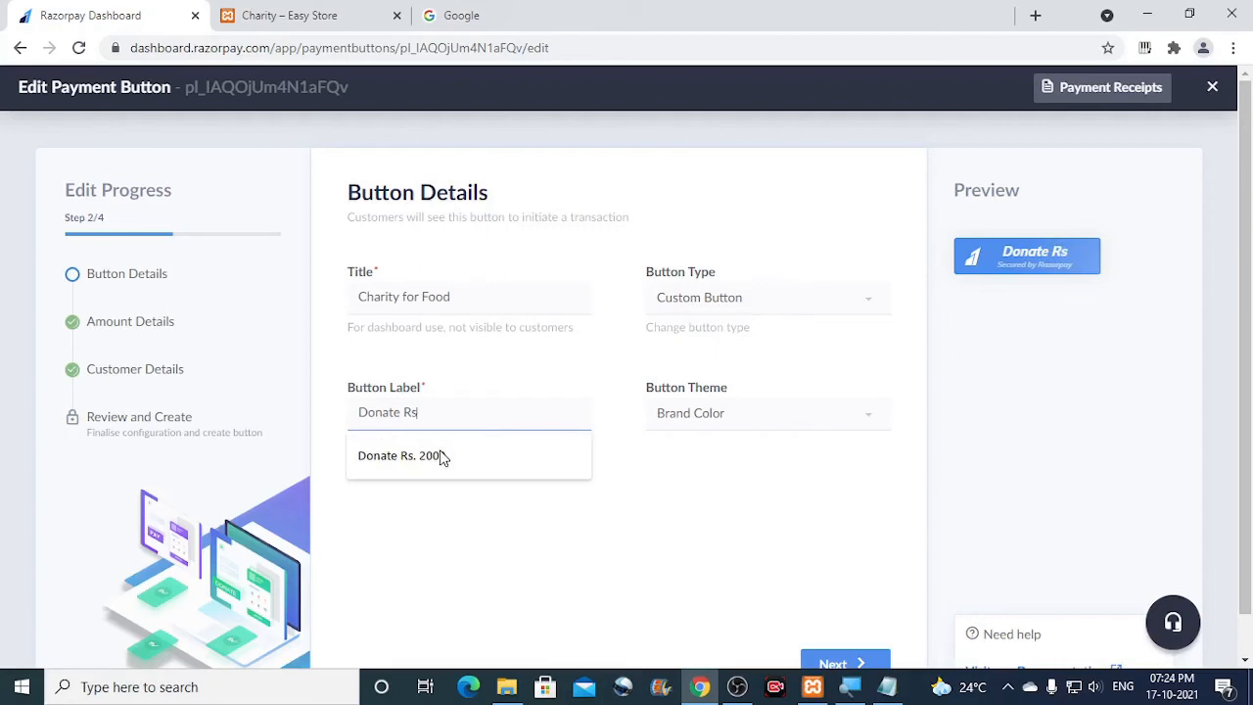
pyautogui.write('.1000')
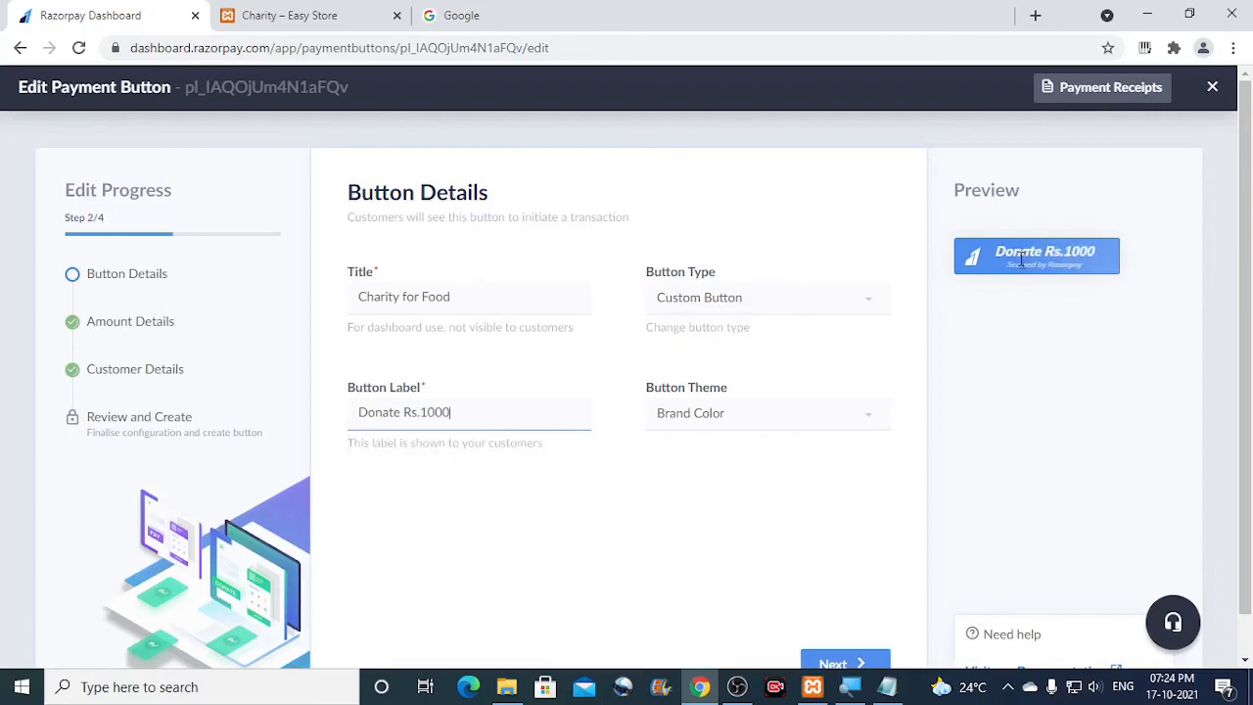
# Step: Proceed through the amount and customer details without edits and update the Charity for Food payment button
pyautogui.scroll(-1, 1038, 411)
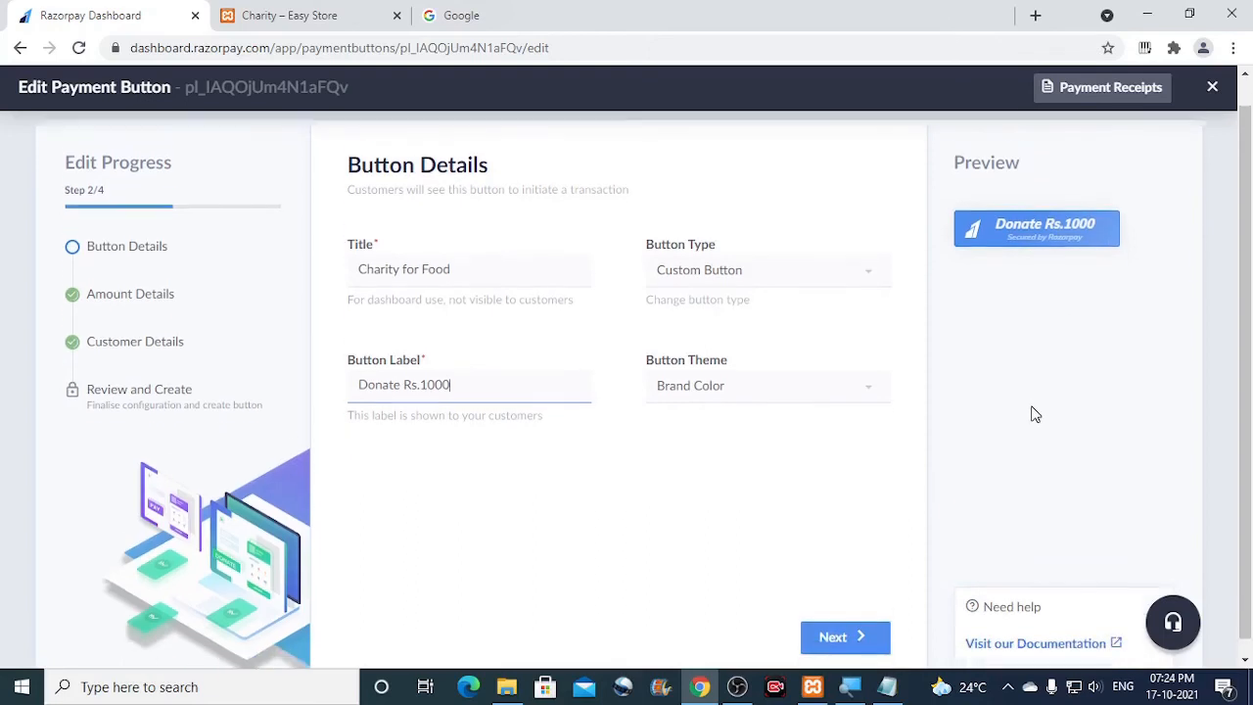
pyautogui.click(886, 625)
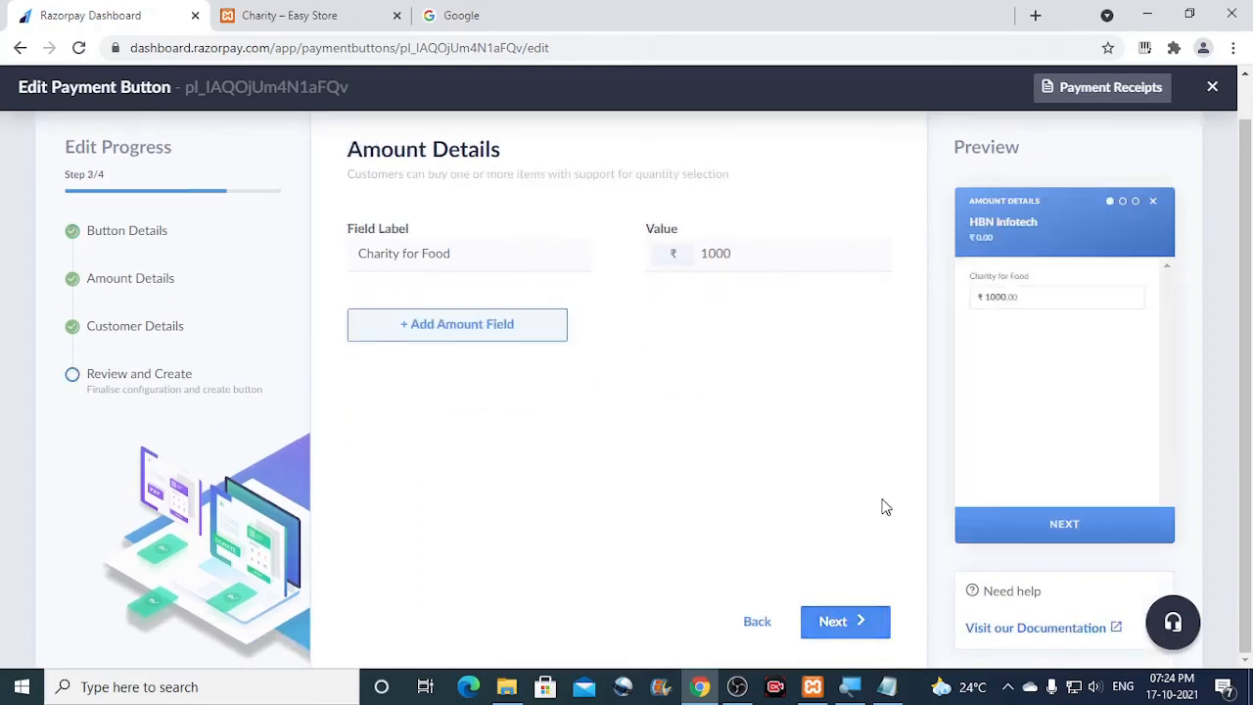
pyautogui.click(883, 622)
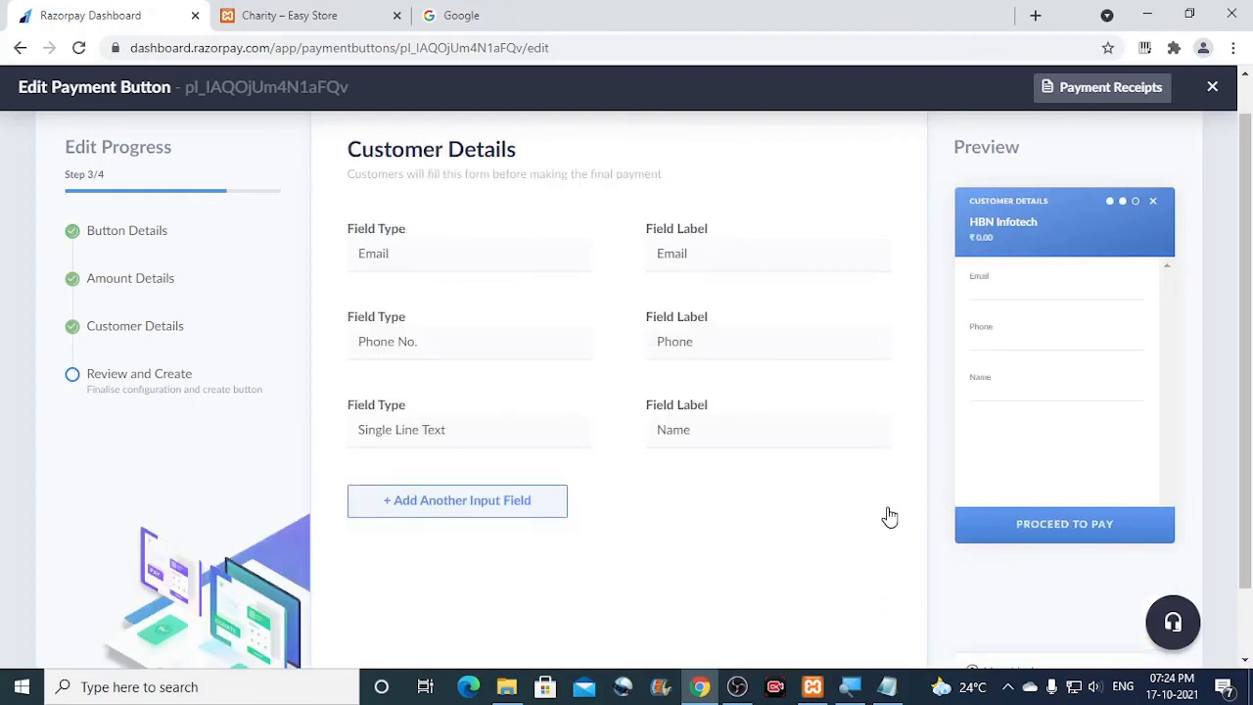
pyautogui.scroll(-2, 727, 512)
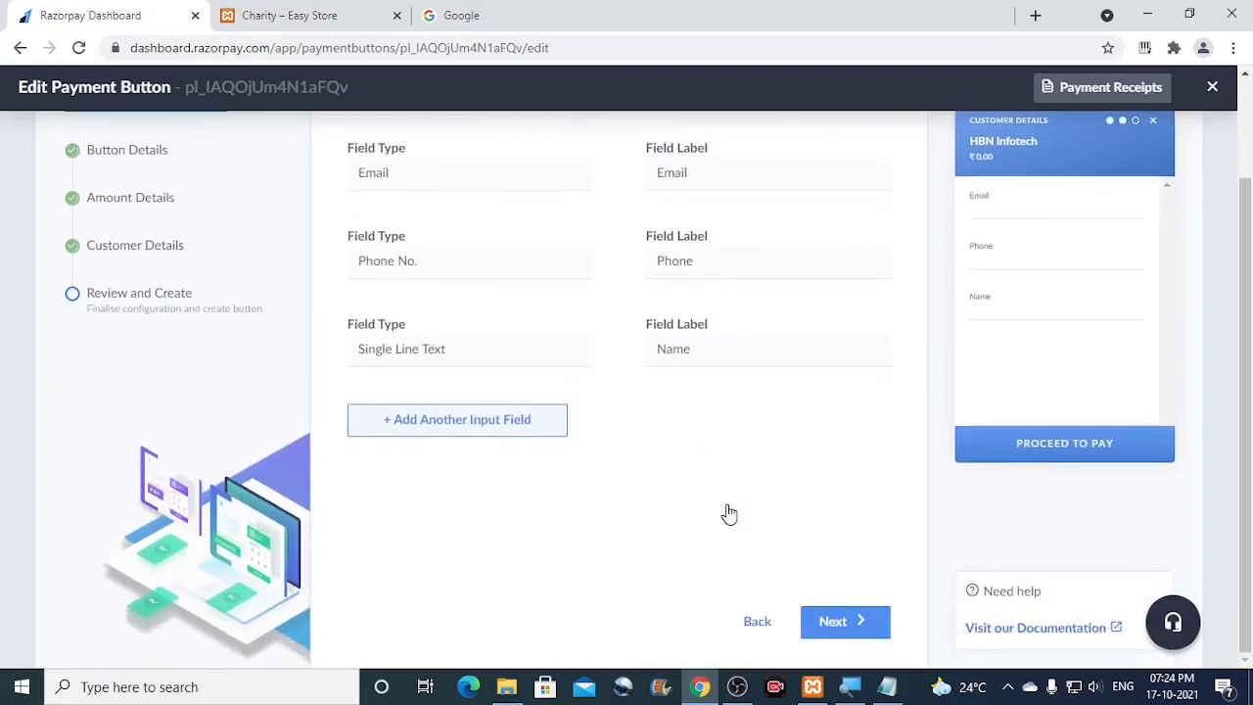
pyautogui.click(888, 626)
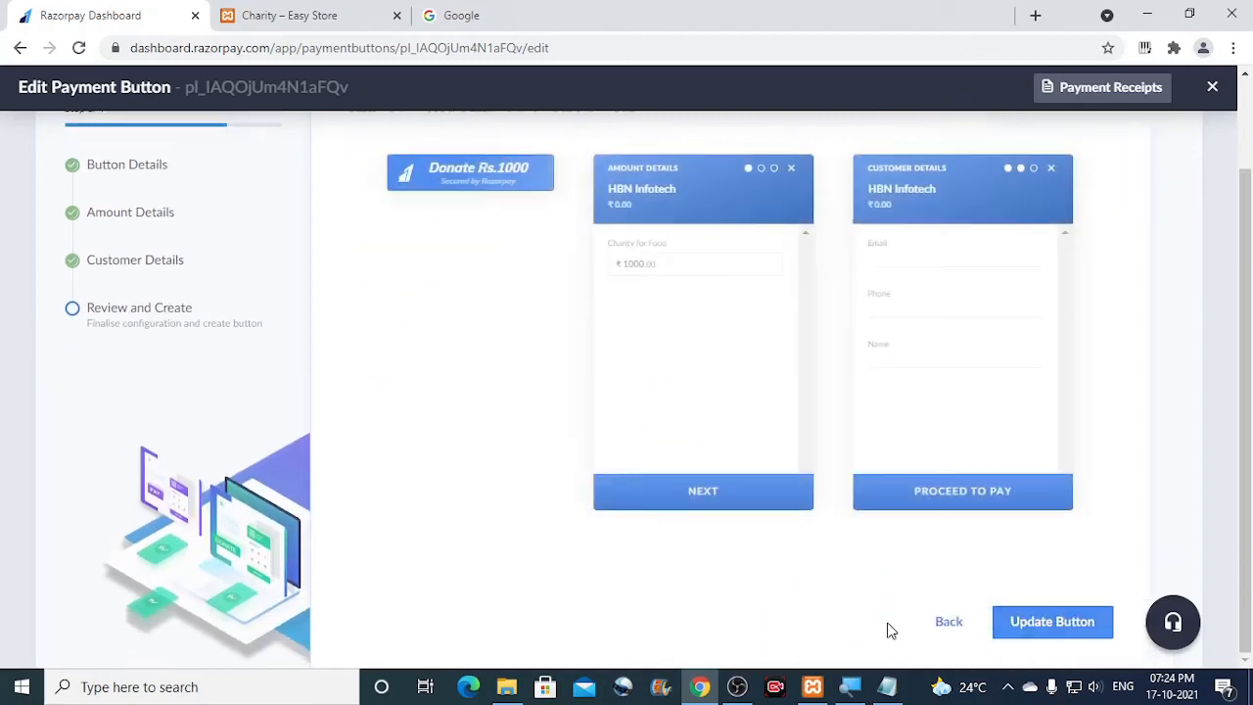
pyautogui.click(1110, 621)
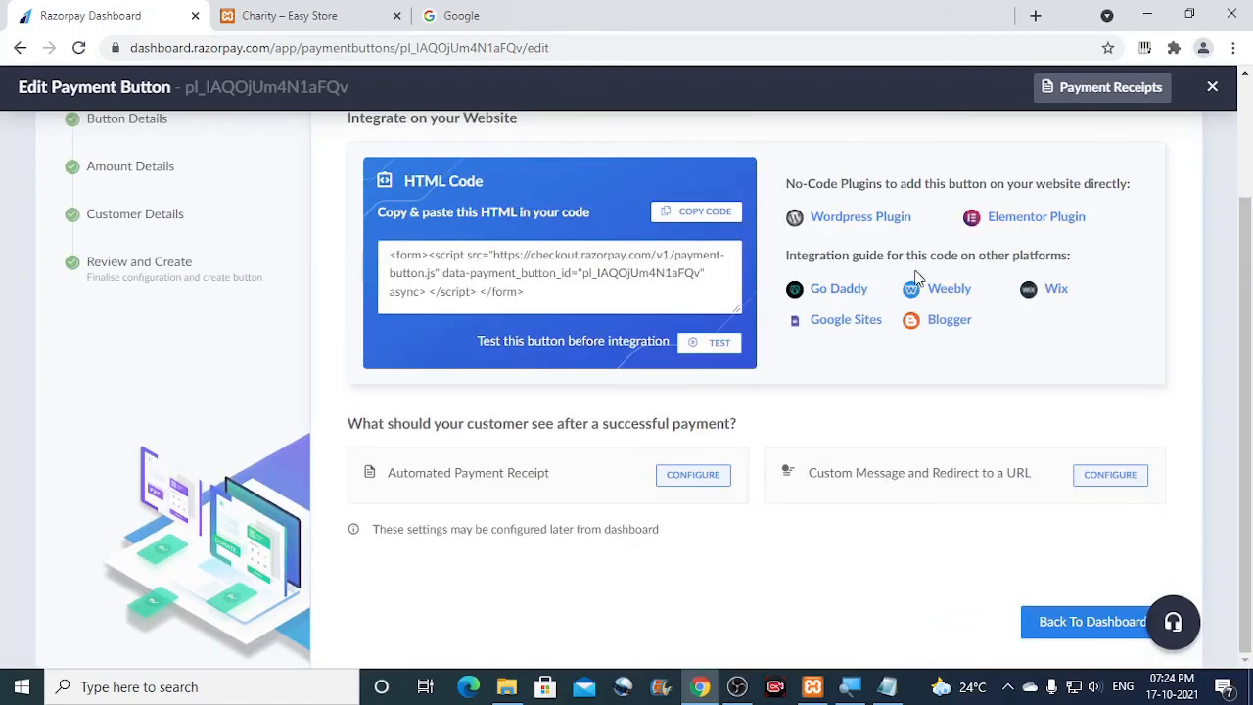
# Step: Switch to the published Charity post, reload it and check the donate button labels in the table
pyautogui.click(331, 9)
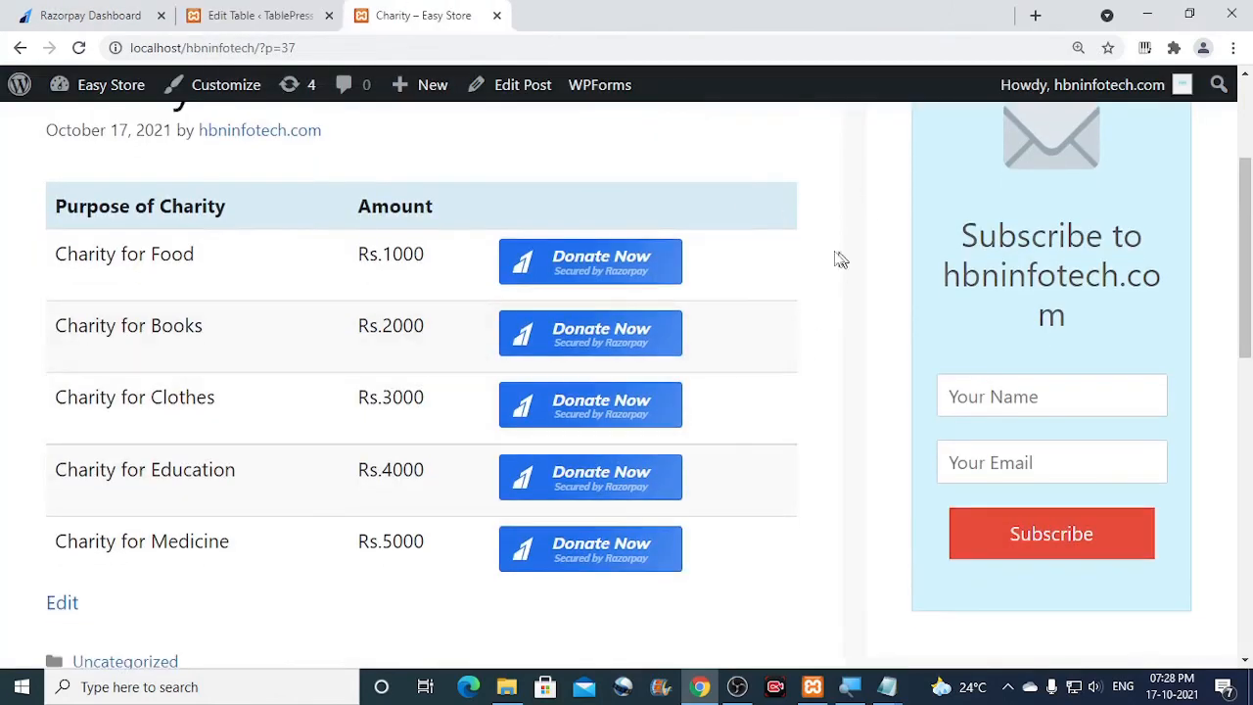
pyautogui.rightClick(840, 260)
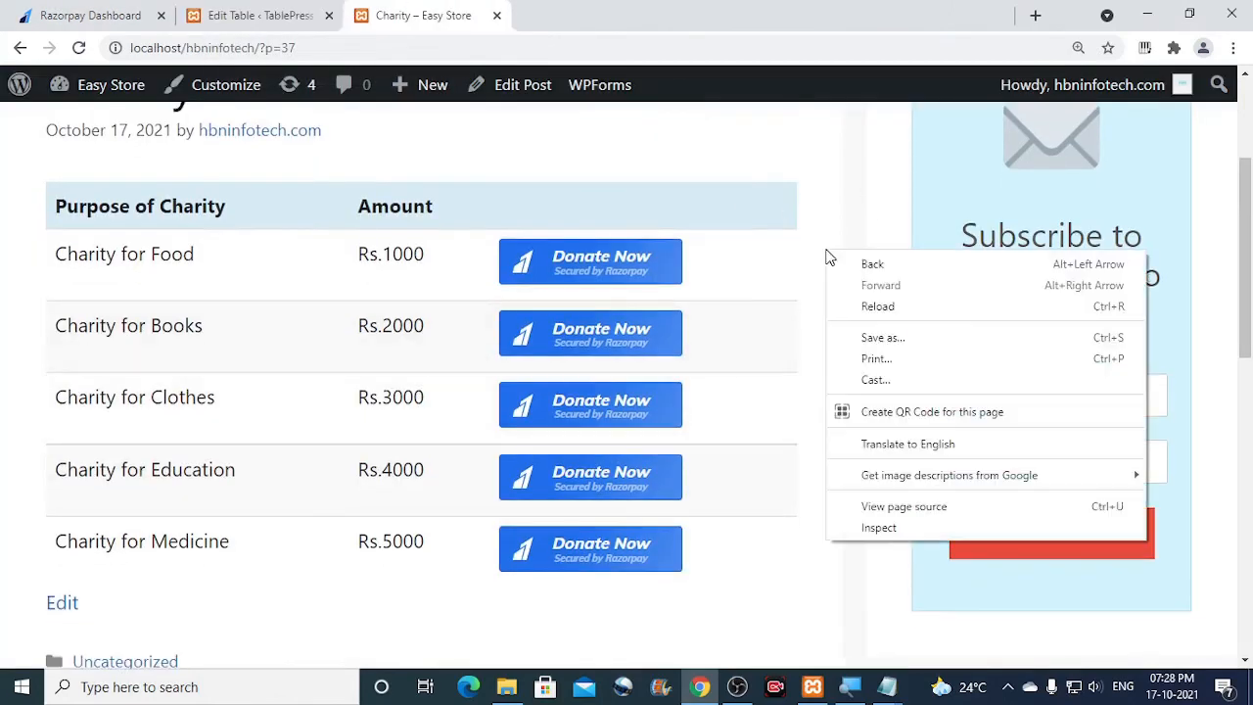
pyautogui.click(874, 314)
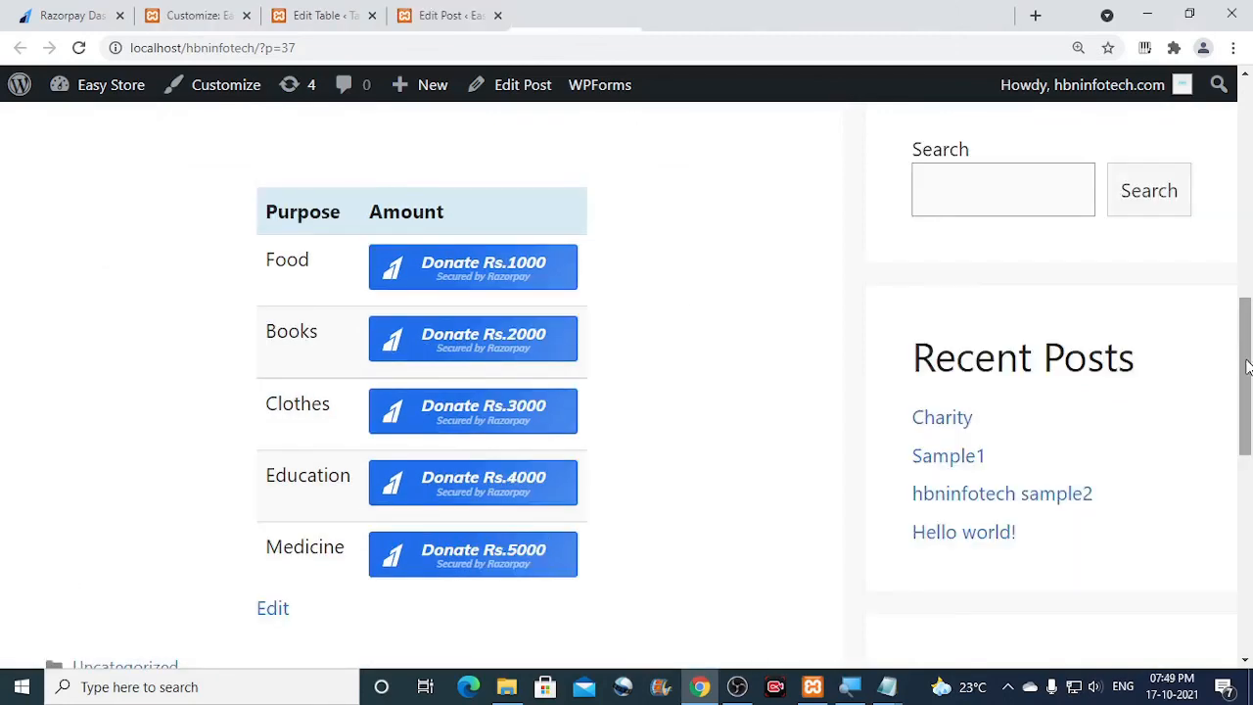
pyautogui.moveTo(1247, 366)
pyautogui.mouseDown()
pyautogui.moveTo(1249, 224)
pyautogui.moveTo(1250, 377)
pyautogui.mouseUp()
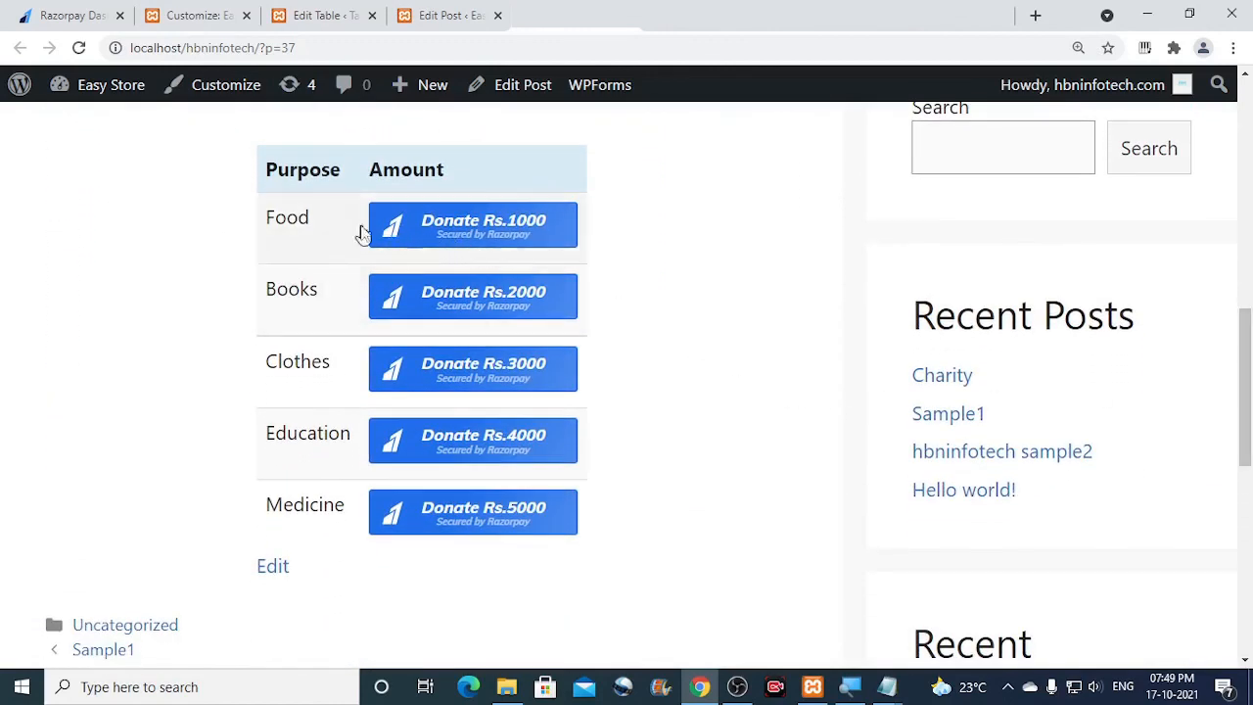